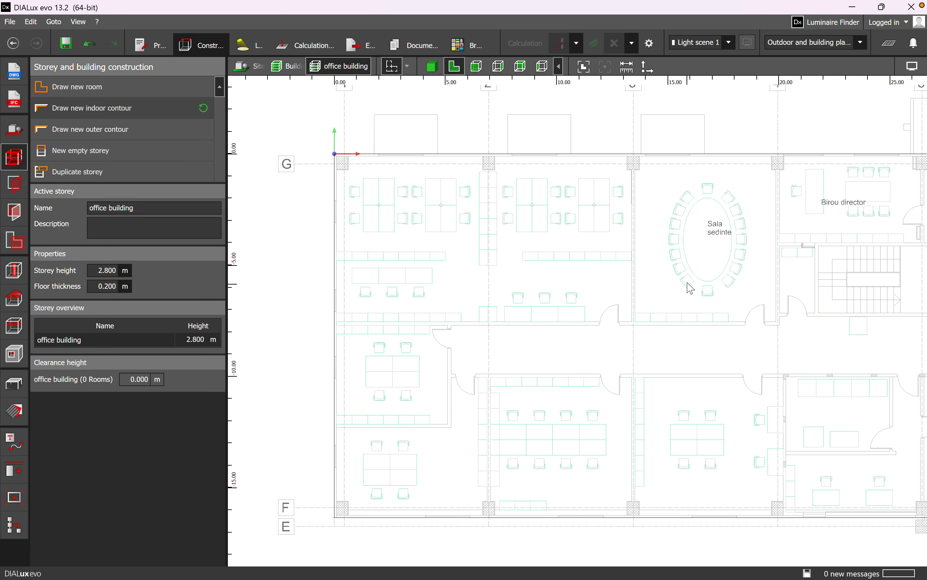
Look over the whole office floor plan from axis 1 to axis 9 to identify its rooms and corridor.
middle_drag(689, 284, 574, 283)
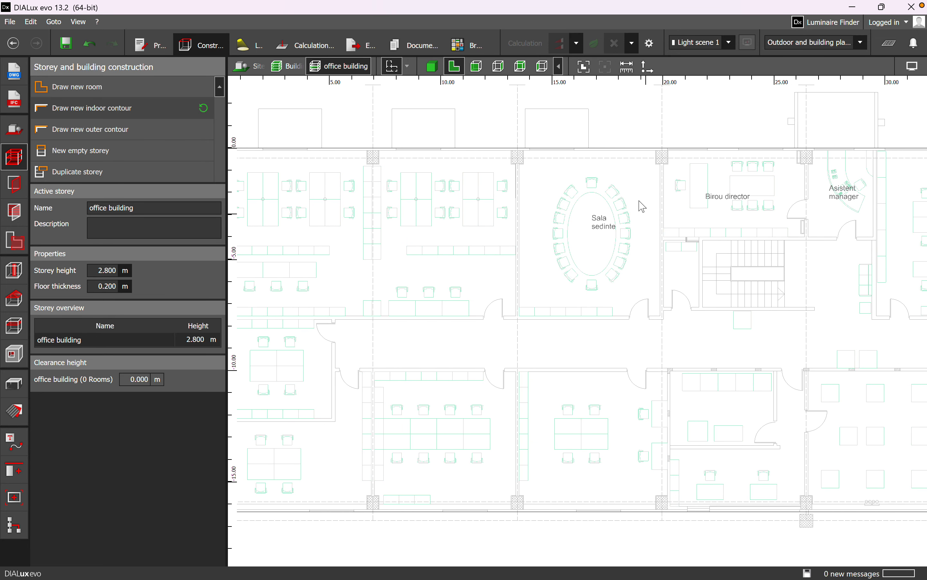
scroll(546, 199, down, 3)
middle_drag(739, 368, 544, 354)
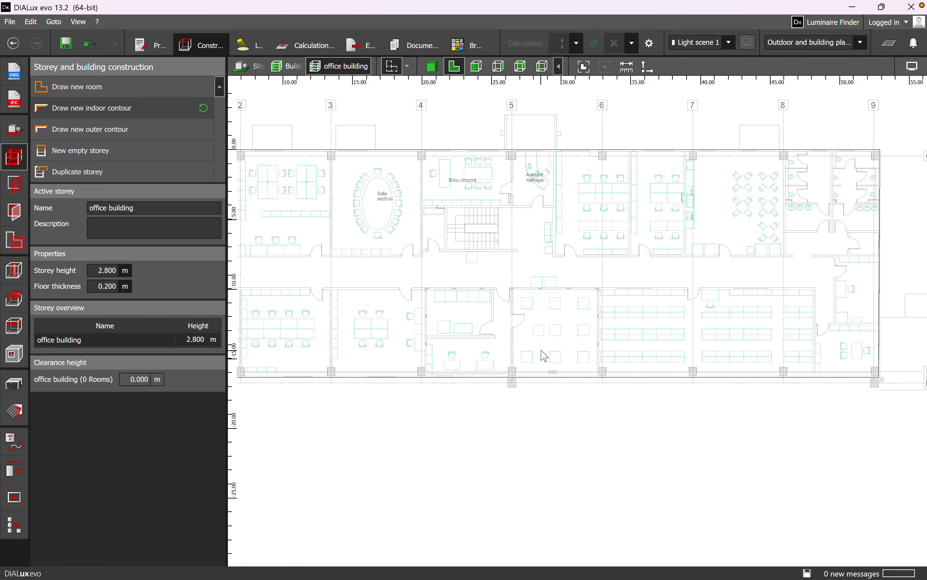
middle_drag(512, 317, 666, 302)
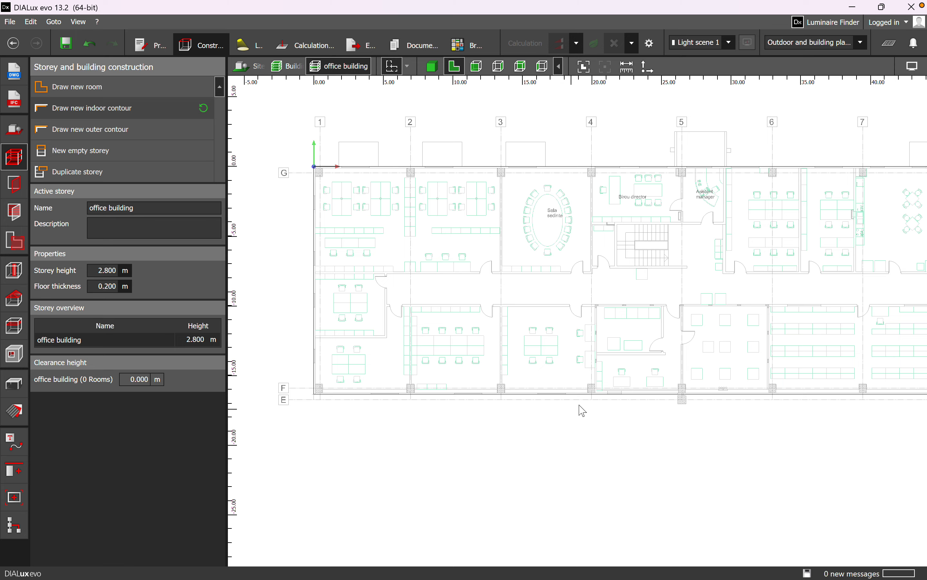
middle_drag(692, 380, 486, 365)
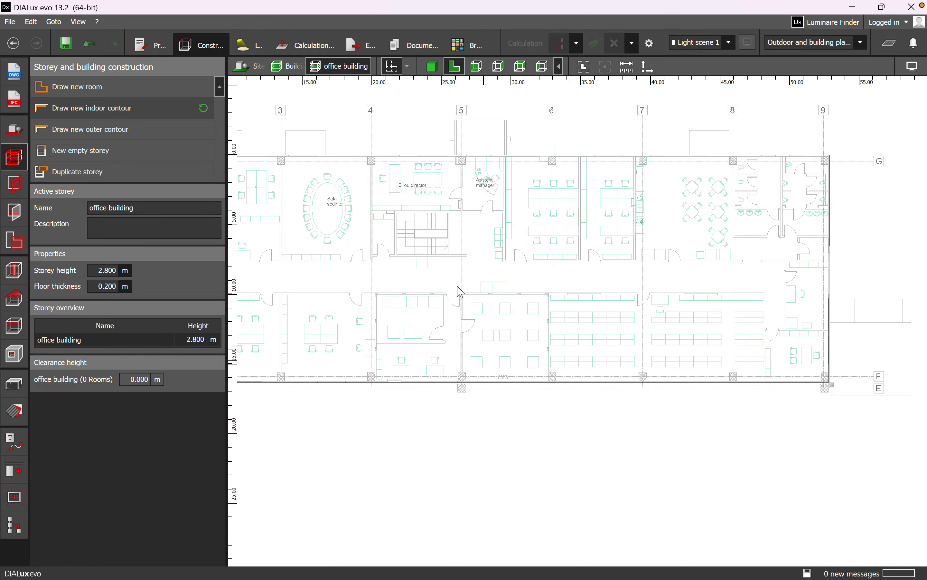
middle_drag(404, 296, 594, 310)
middle_drag(513, 296, 571, 297)
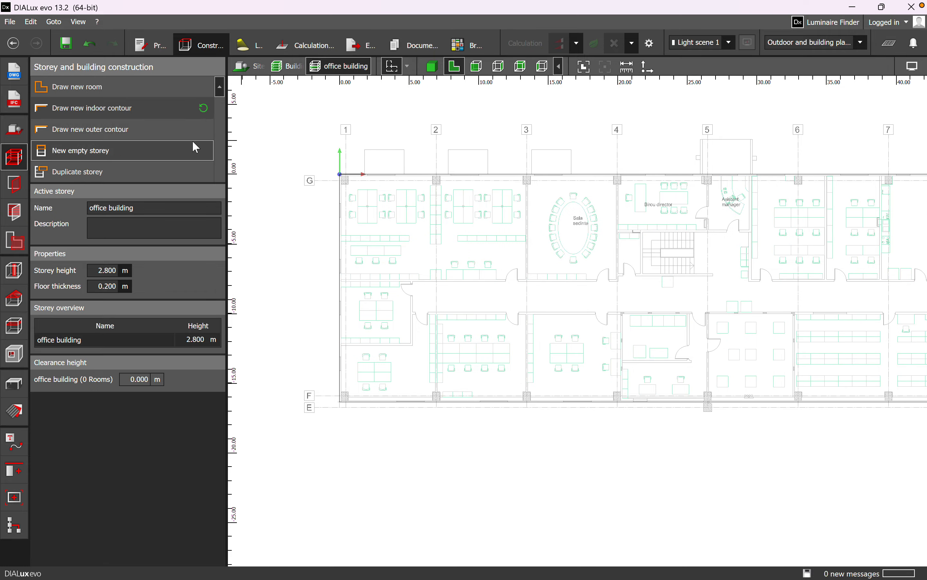
Start a new indoor contour at the inner wall corner of the office at axes 1 and G, at X 0.100 m, Y -0.100 m.
click(95, 109)
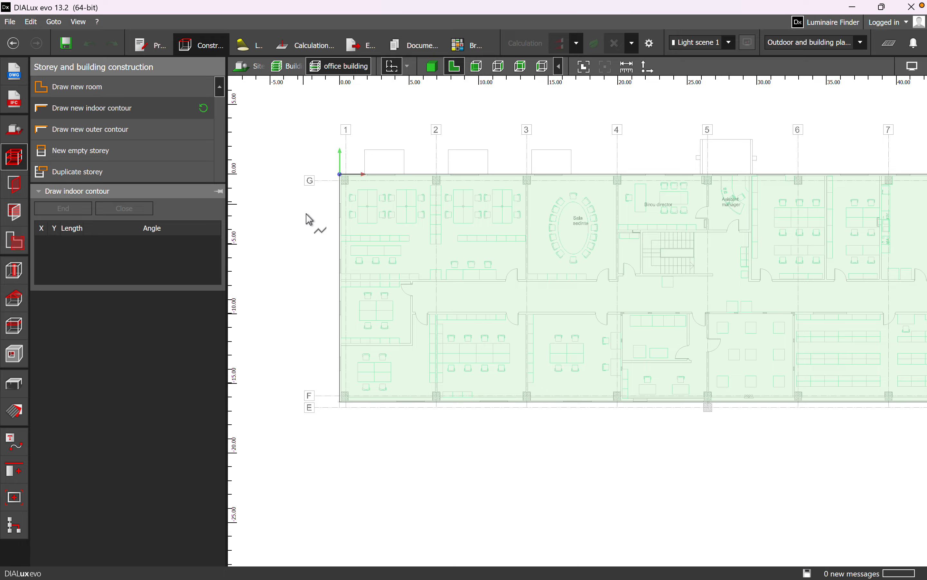
scroll(325, 237, up, 3)
middle_drag(426, 163, 419, 199)
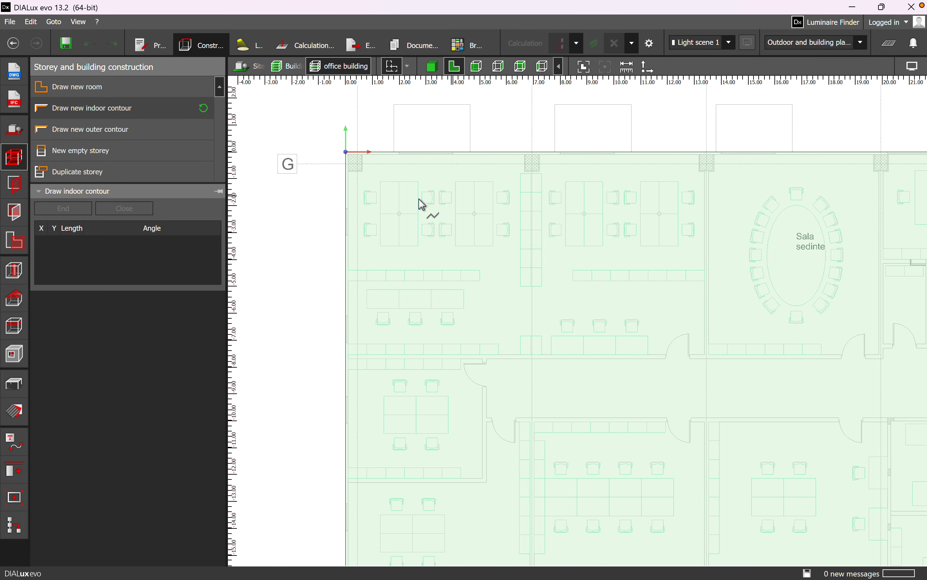
scroll(346, 146, up, 2)
scroll(390, 182, up, 3)
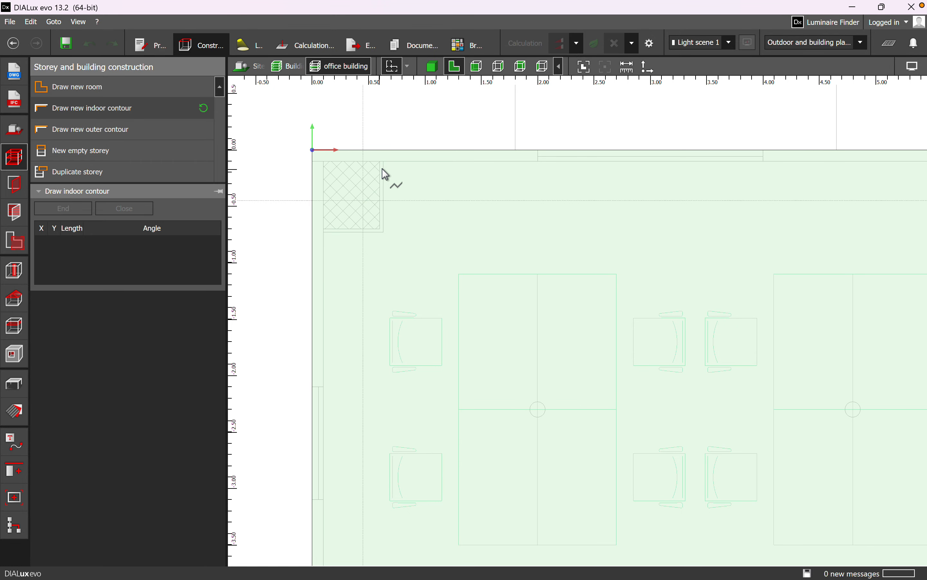
click(325, 161)
Trace the office's left wall 7.450 m down and its corridor wall 13.275 m across to the corner near axis 3.
scroll(460, 284, down, 5)
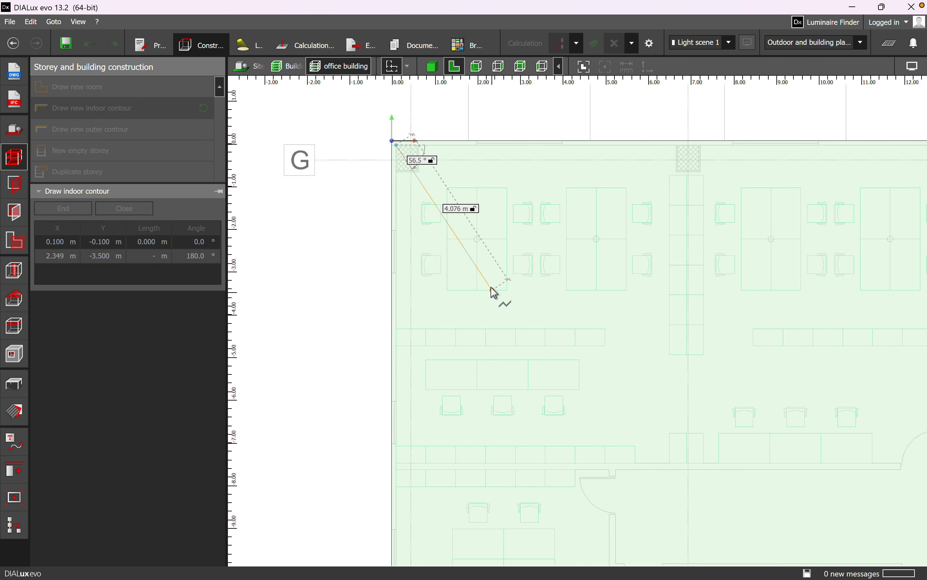
scroll(498, 307, up, 3)
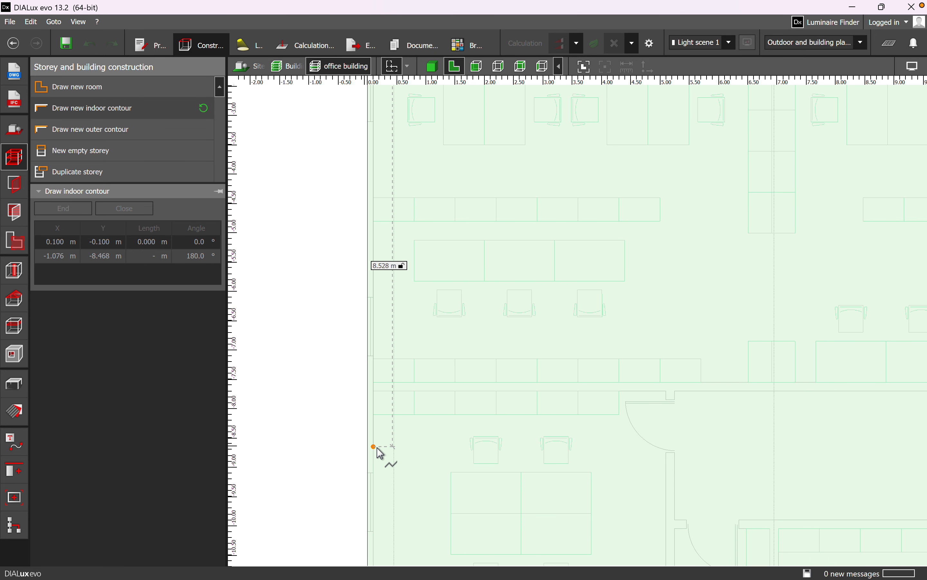
scroll(344, 439, up, 2)
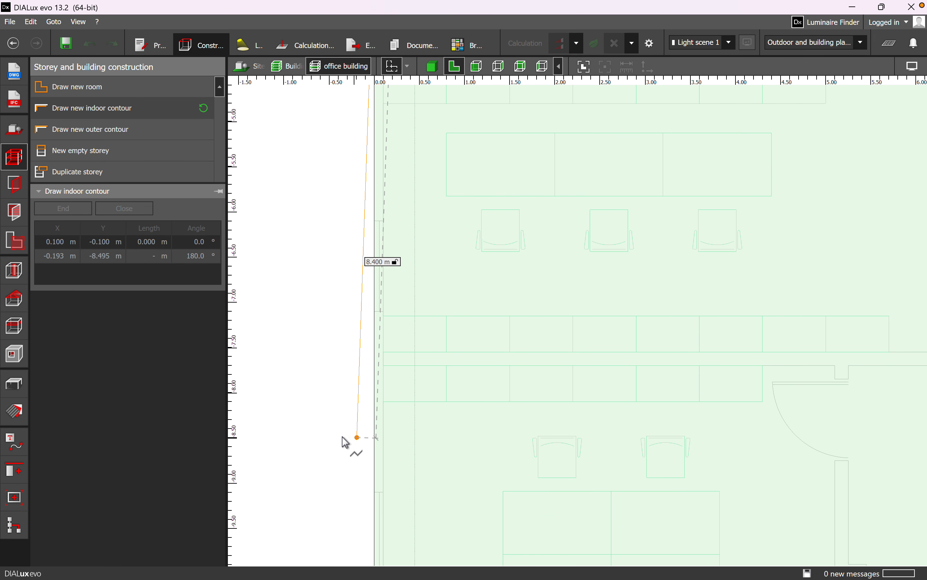
click(384, 352)
scroll(479, 388, down, 3)
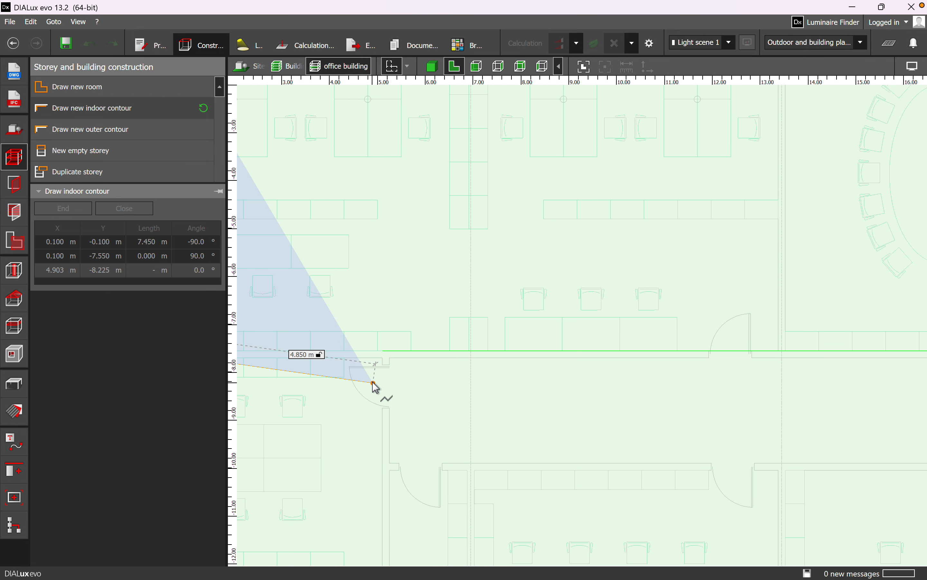
click(778, 351)
Trace the office's right wall 6.820 m up to the lower edge of the column at axis 3.
scroll(697, 314, down, 1)
middle_drag(697, 314, 646, 535)
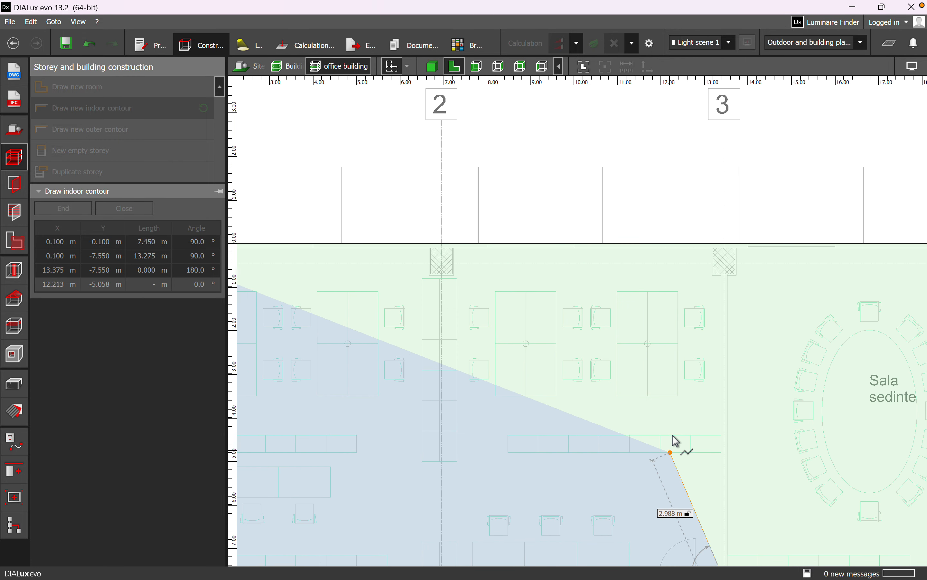
scroll(709, 298, up, 1)
scroll(715, 293, up, 5)
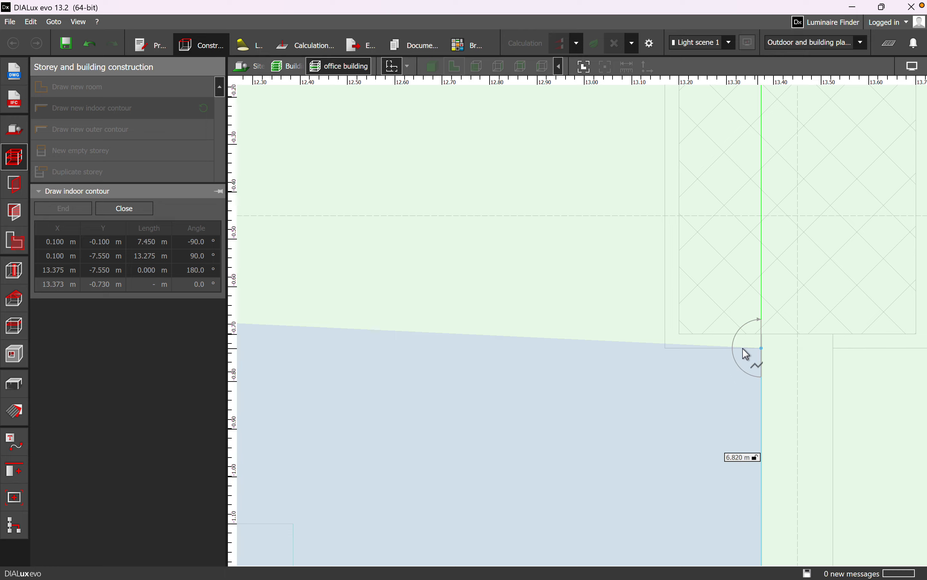
click(754, 348)
Outline the axis 3 column with 0.203 m and 0.630 m segments, and close the office's indoor contour.
click(666, 348)
scroll(663, 355, down, 2)
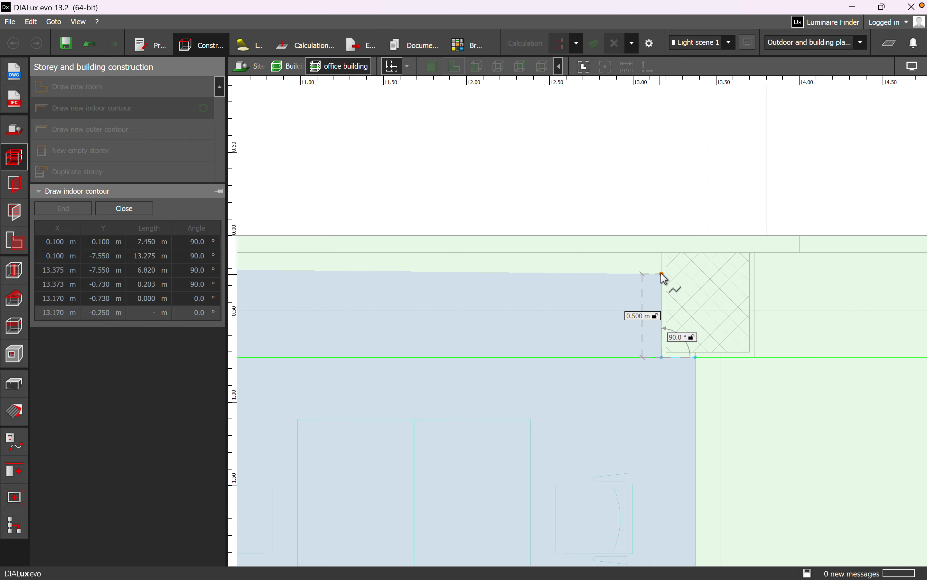
click(665, 261)
scroll(662, 232, down, 2)
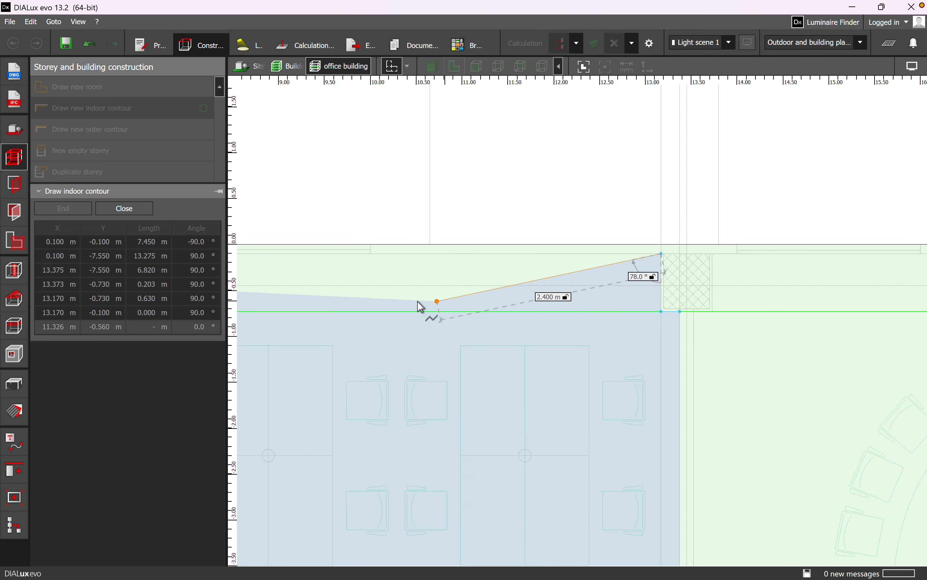
click(124, 208)
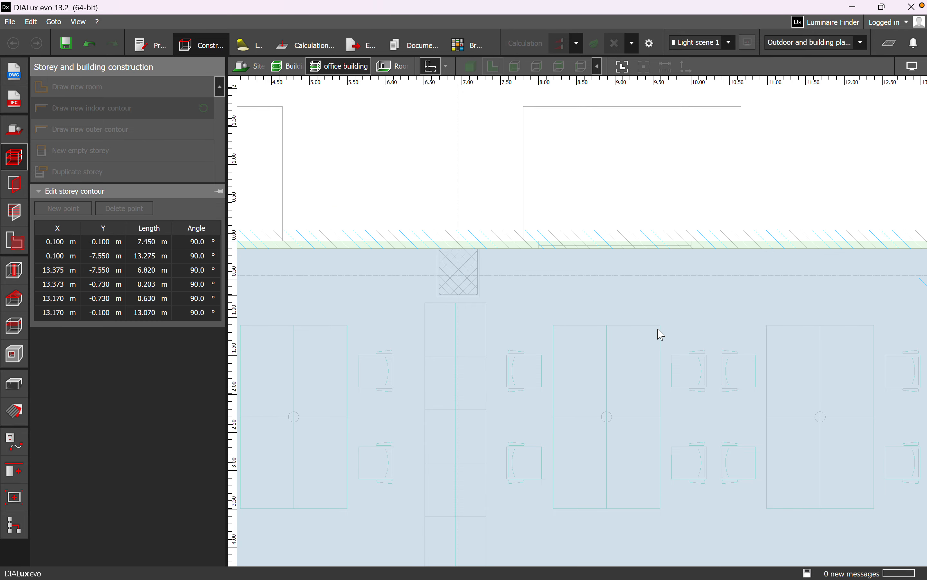
Inspect the newly drawn room in the 3D view from several angles, declining to save the project.
scroll(678, 165, down, 5)
scroll(670, 193, down, 1)
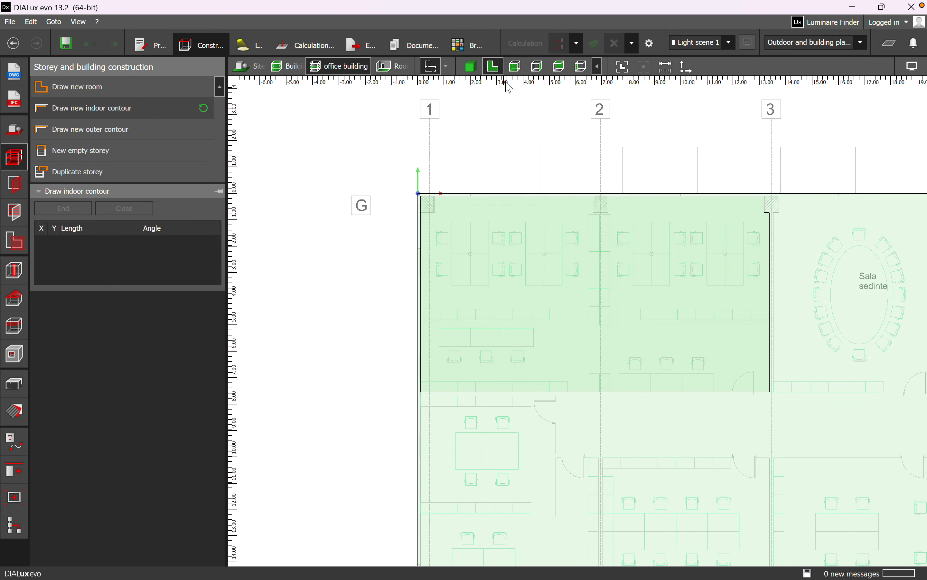
click(471, 66)
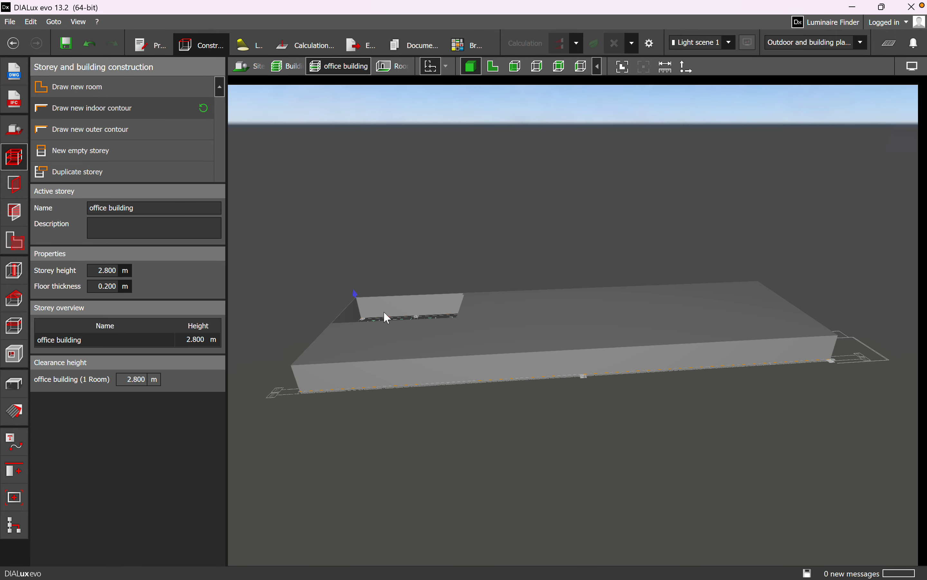
right_drag(385, 312, 596, 454)
scroll(364, 248, up, 5)
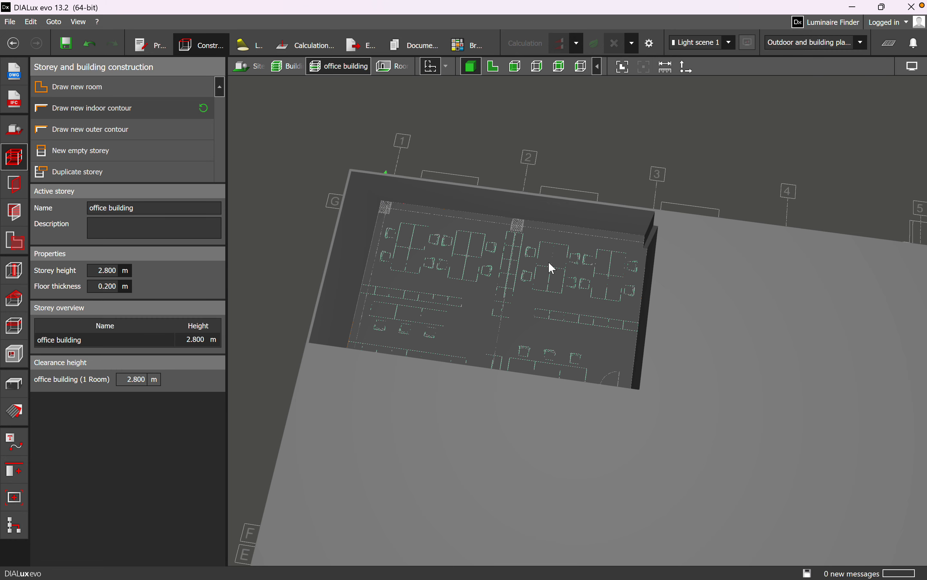
right_drag(444, 312, 583, 311)
right_drag(669, 385, 708, 324)
middle_drag(790, 336, 846, 258)
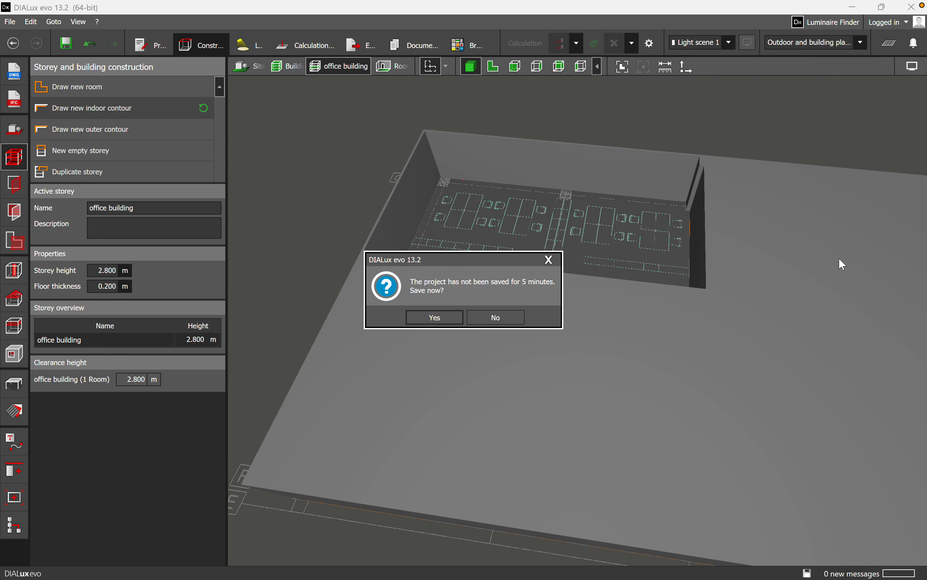
click(493, 319)
mouse_move(509, 319)
right_down()
mouse_move(548, 368)
mouse_move(703, 320)
mouse_move(514, 316)
right_up()
right_drag(621, 261, 563, 221)
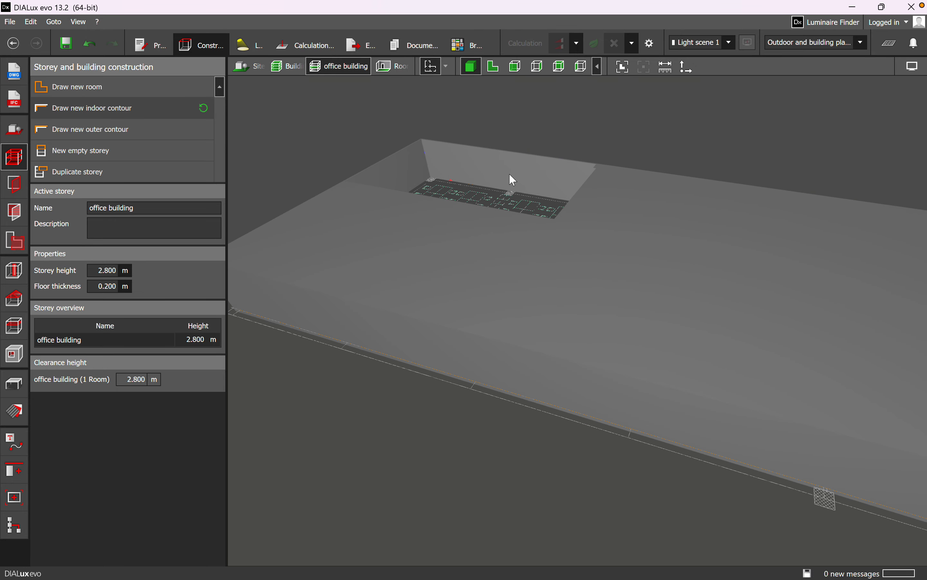
Return to the floor plan view and rename the newly drawn room as "office 1".
click(495, 65)
middle_drag(579, 315, 506, 262)
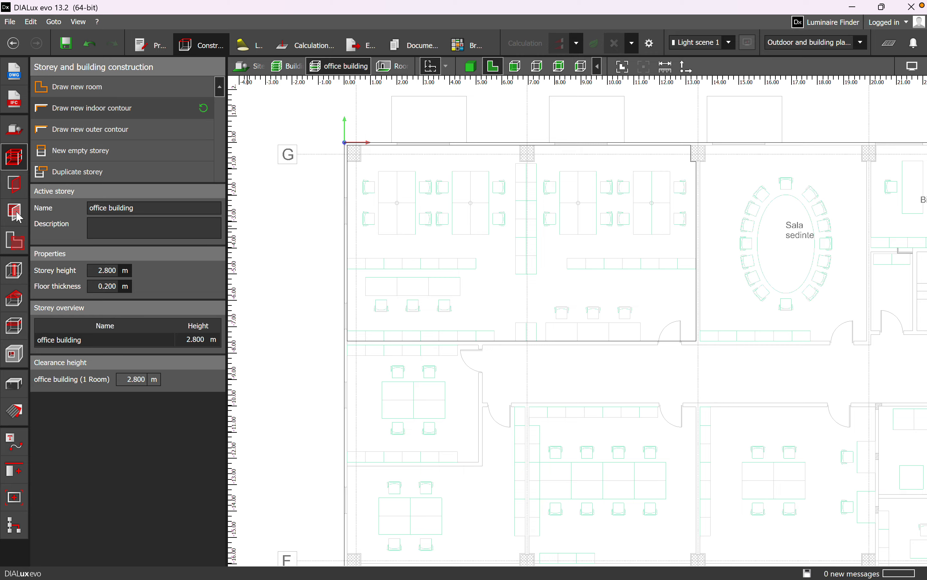
click(22, 244)
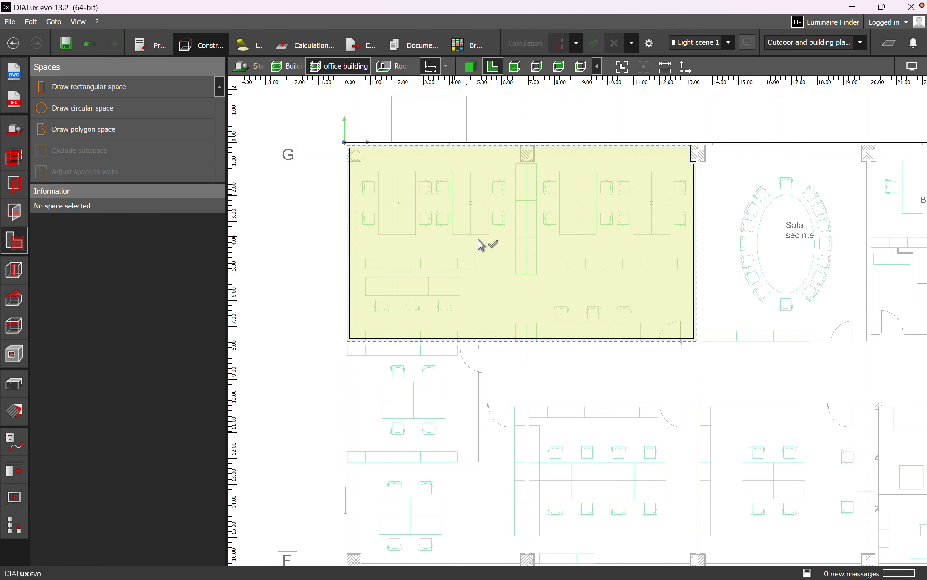
click(498, 247)
click(534, 261)
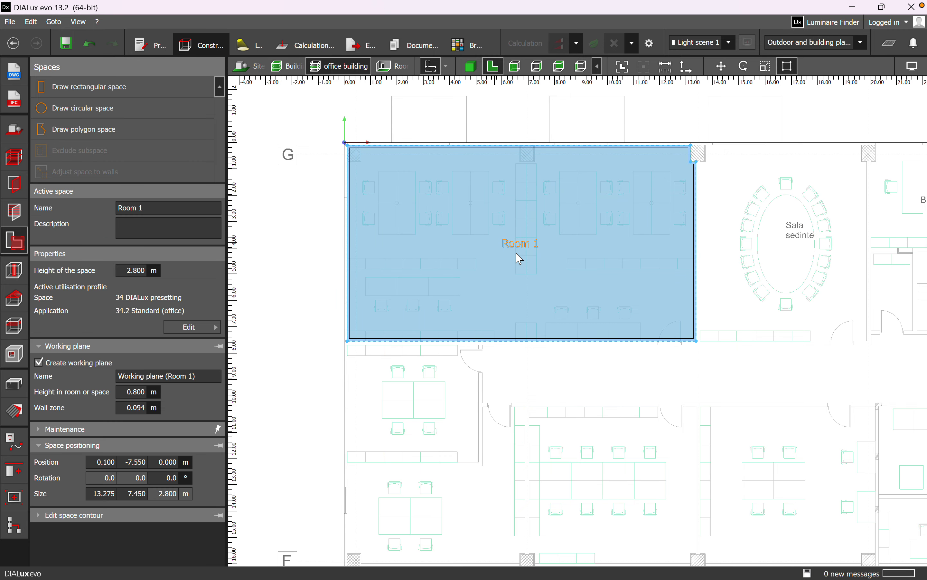
click(170, 208)
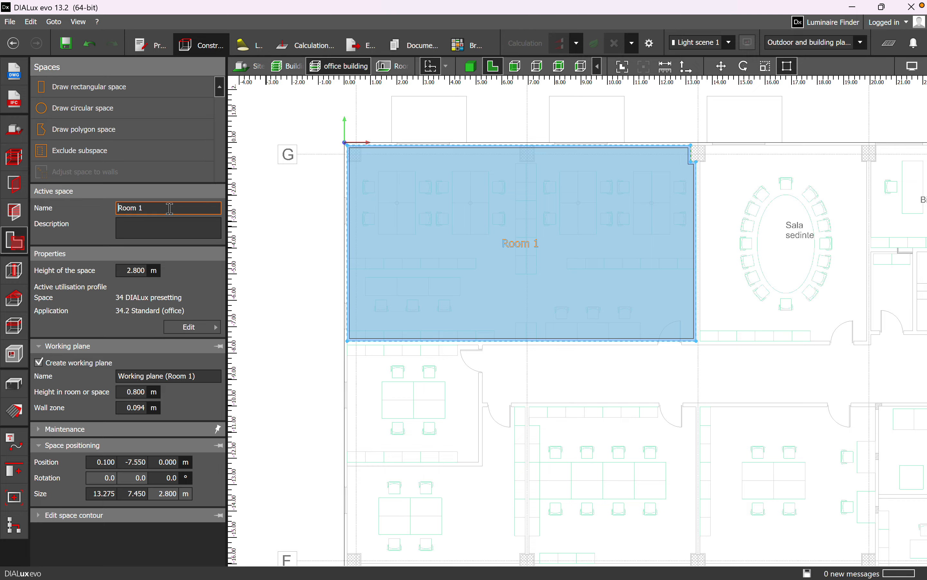
key(BackSpace)
key(Return)
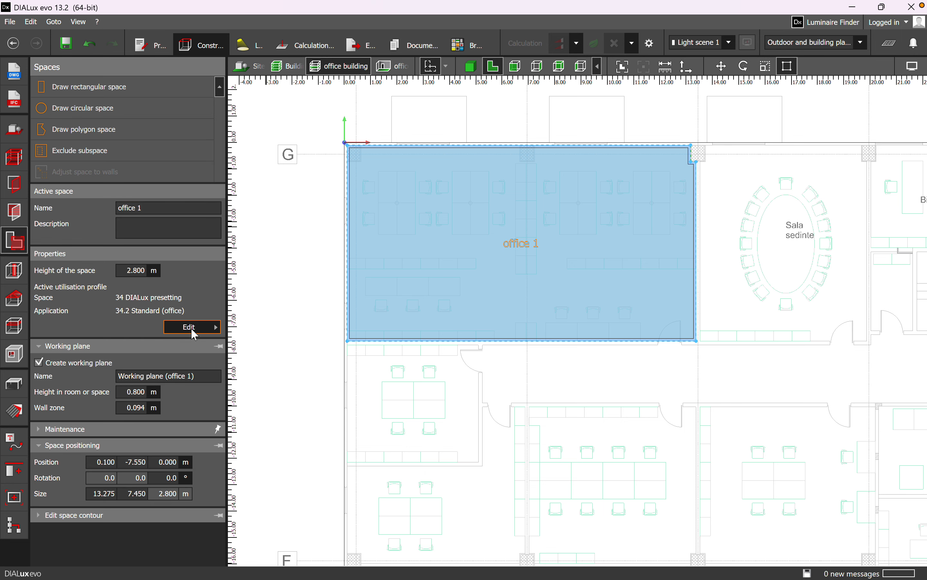
Review the utilisation profile of office 1, including its illuminance, glare limitation, use times and maintenance settings.
click(194, 332)
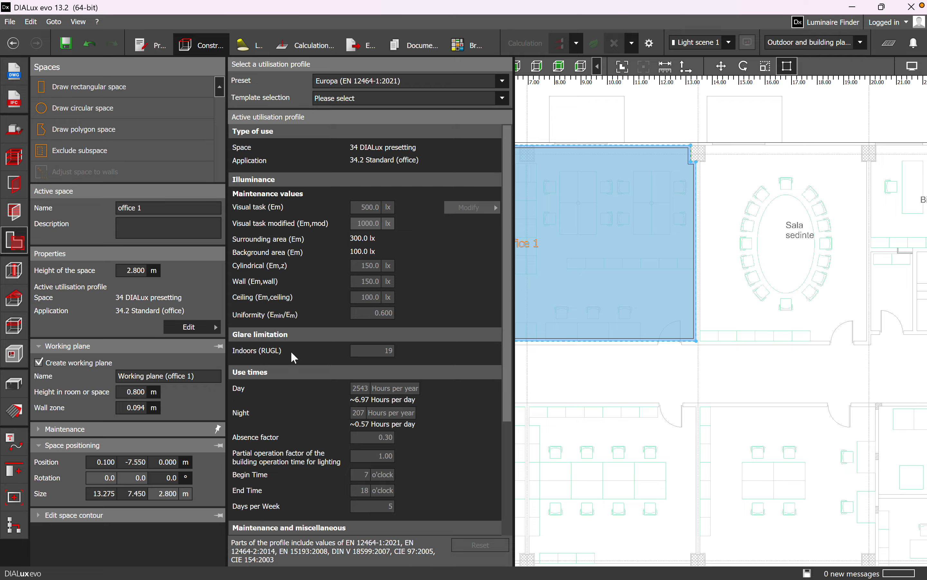
scroll(334, 347, down, 3)
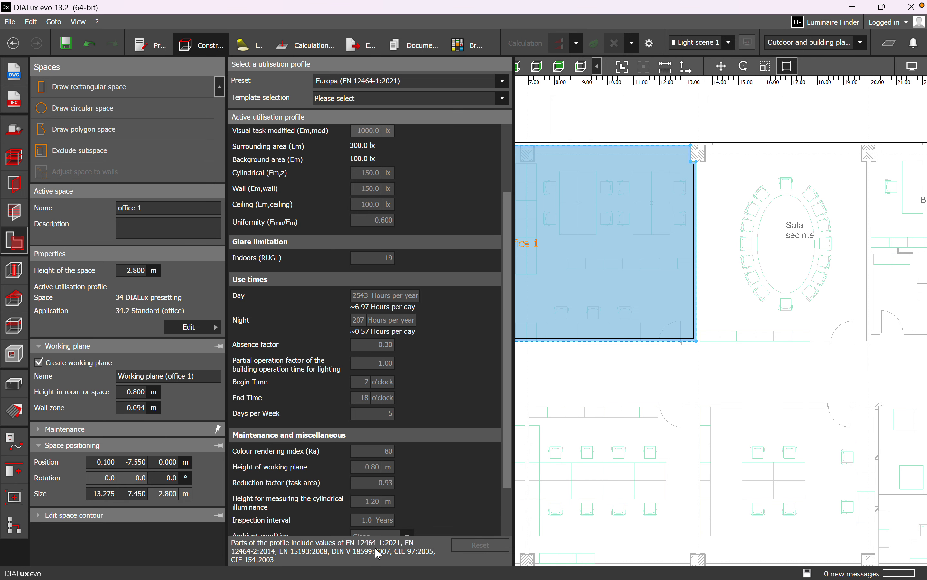
scroll(450, 501, up, 3)
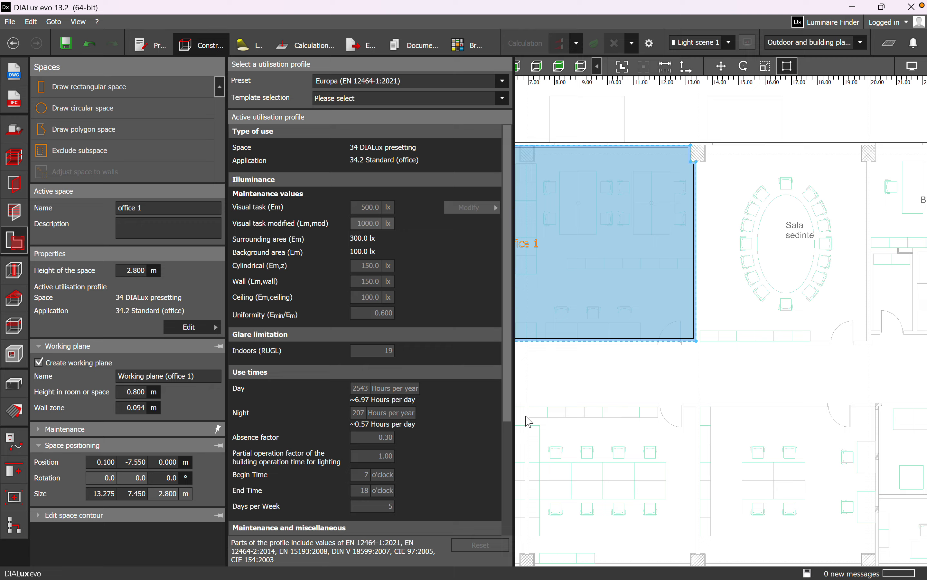
click(631, 385)
Start a new indoor contour for the corridor with its 2.200 m end wall, beside the small office near axis 2.
middle_drag(748, 271, 510, 149)
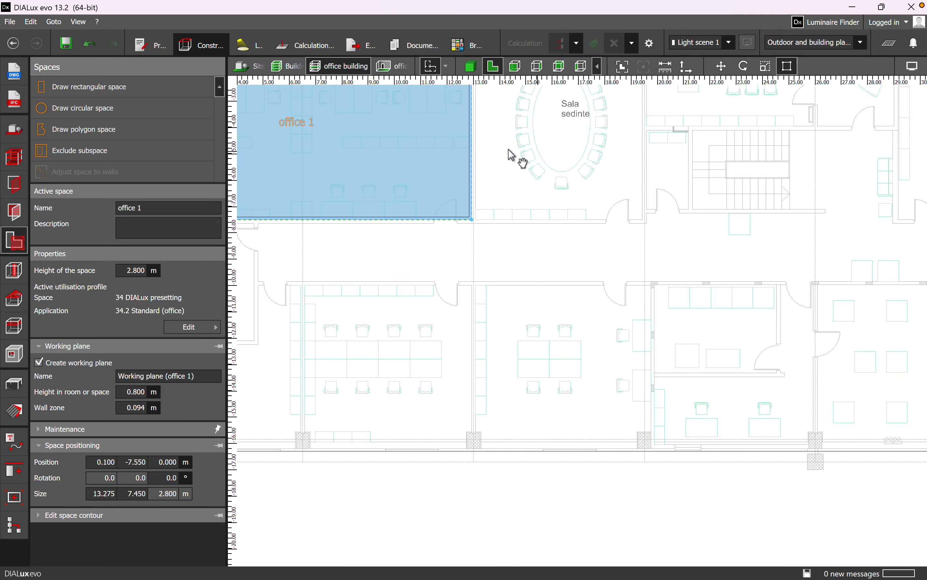
scroll(569, 199, down, 2)
middle_drag(696, 278, 607, 267)
scroll(721, 241, down, 2)
scroll(453, 262, up, 2)
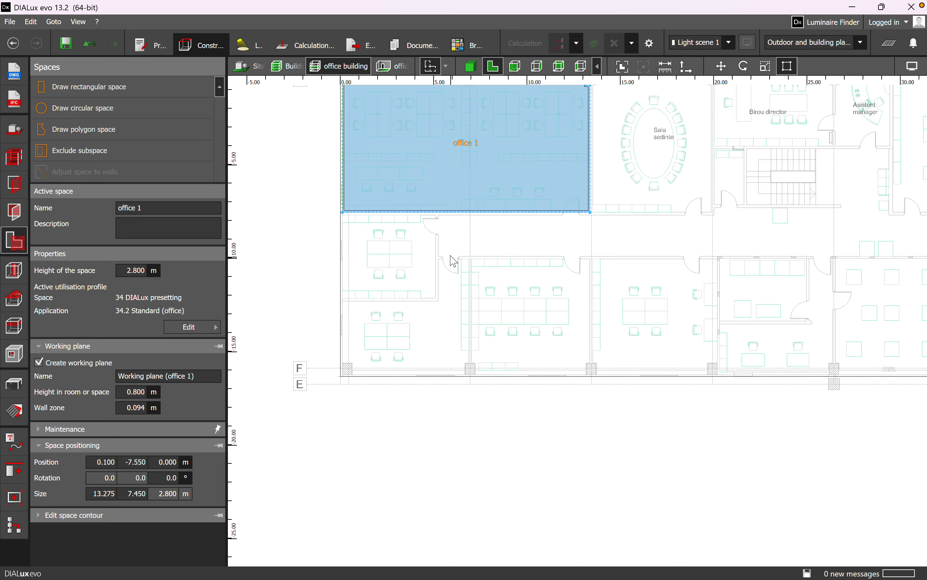
click(16, 159)
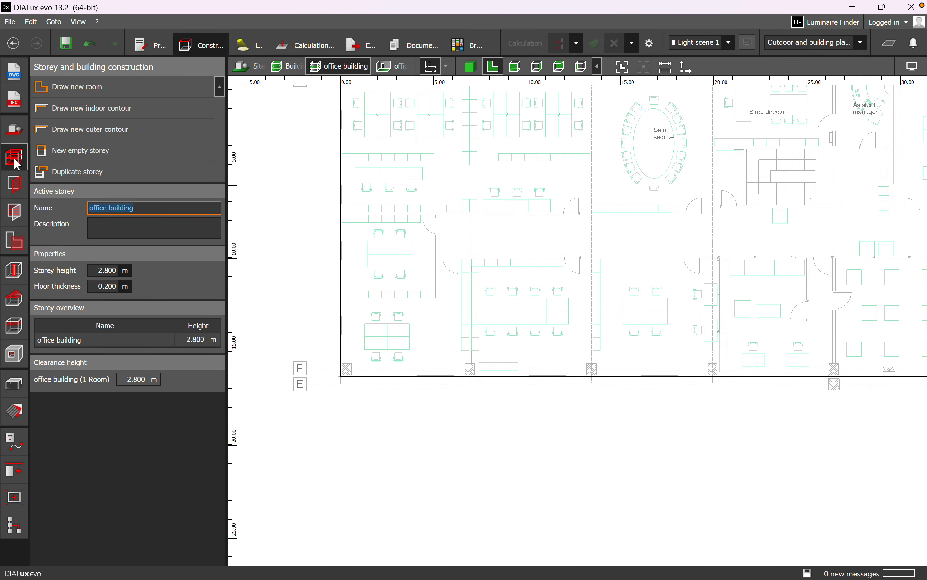
click(70, 109)
scroll(428, 266, up, 6)
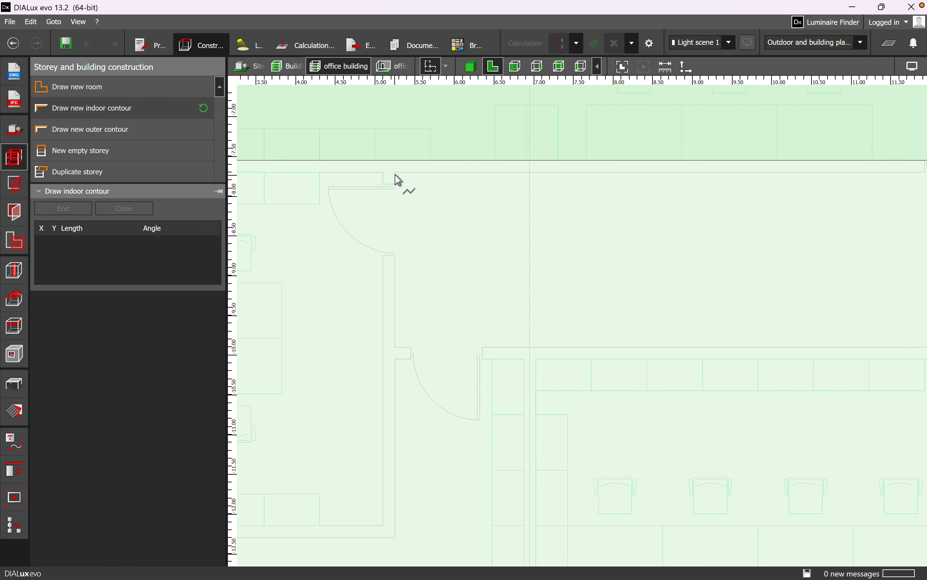
click(398, 179)
click(398, 350)
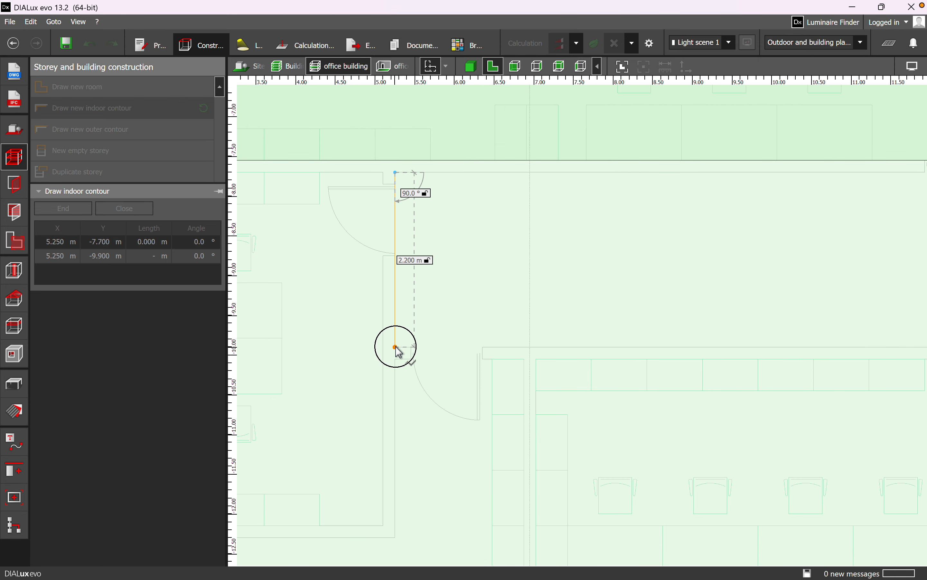
Trace the corridor's long lower wall 43.000 m to past axis 8, and outline the end branch with 2.550 m and 1.350 m segments.
scroll(379, 342, down, 6)
scroll(621, 379, right, 1)
scroll(442, 357, right, 6)
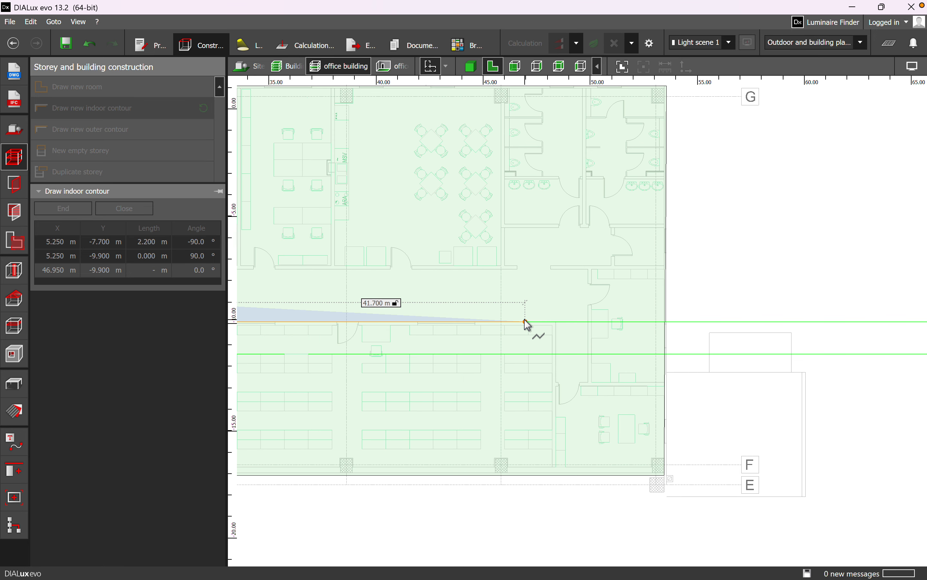
scroll(529, 321, up, 3)
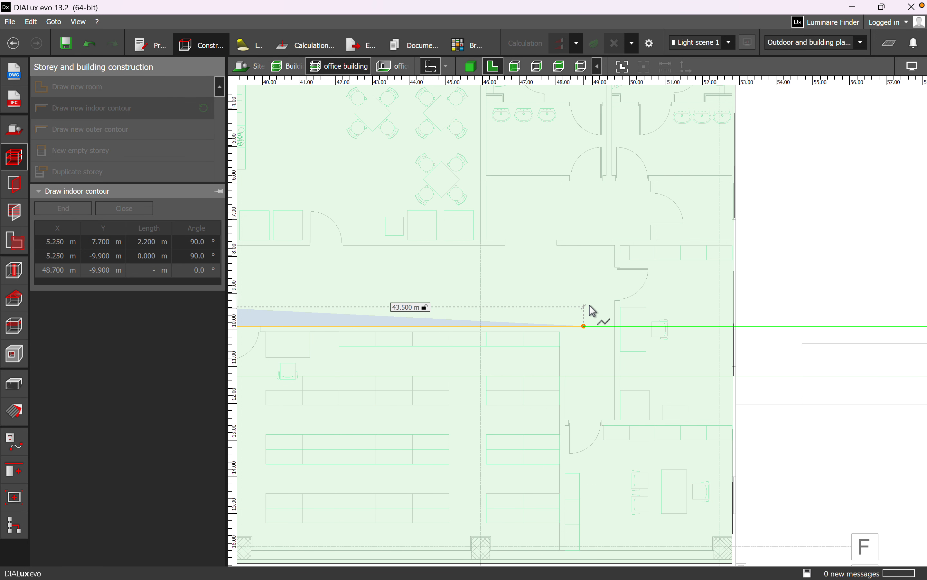
scroll(569, 318, up, 6)
click(561, 358)
scroll(563, 331, down, 5)
scroll(607, 319, up, 2)
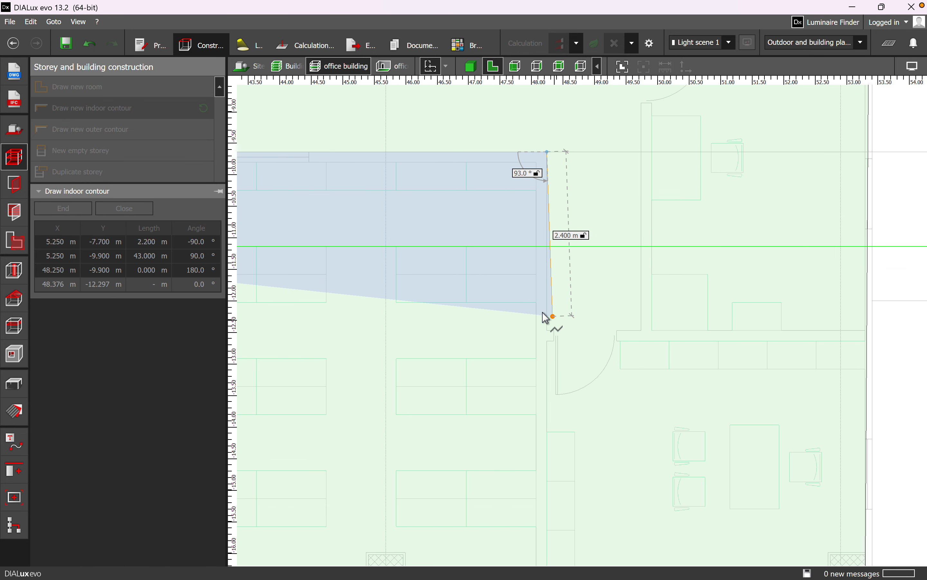
click(547, 329)
click(642, 330)
Continue the contour up the branch's far wall 4.750 m, back 1.575 m, and 0.150 m through the opening to the toilet lobby.
right_drag(594, 201, 573, 385)
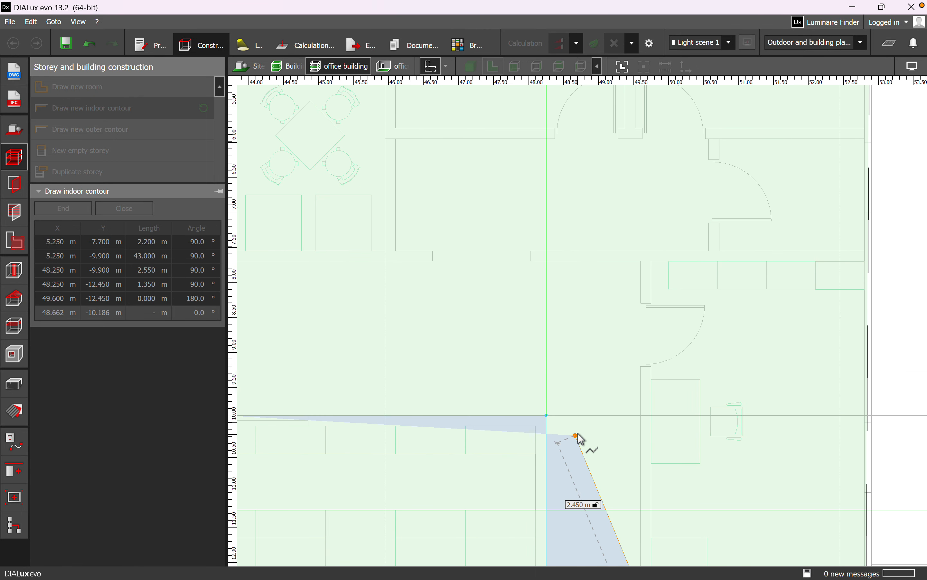
click(641, 262)
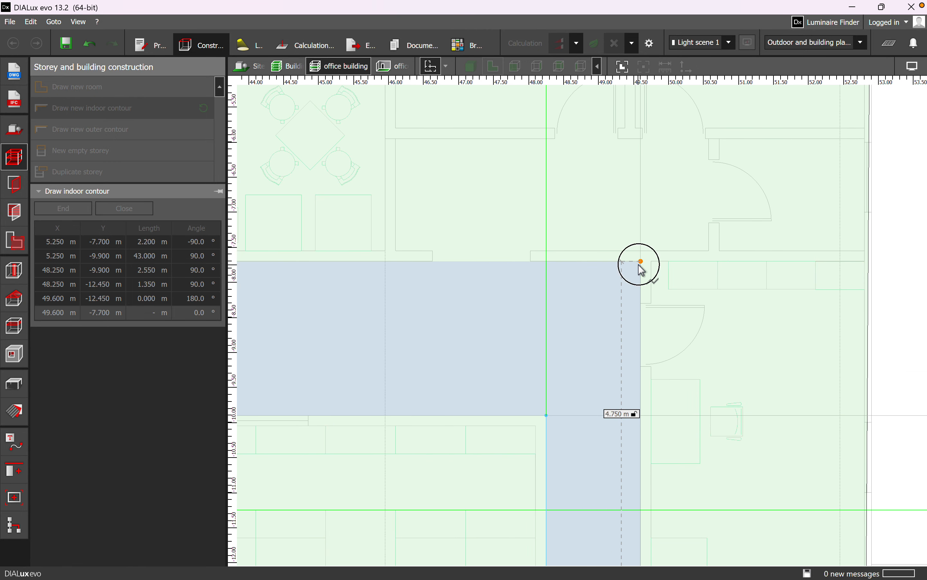
click(532, 262)
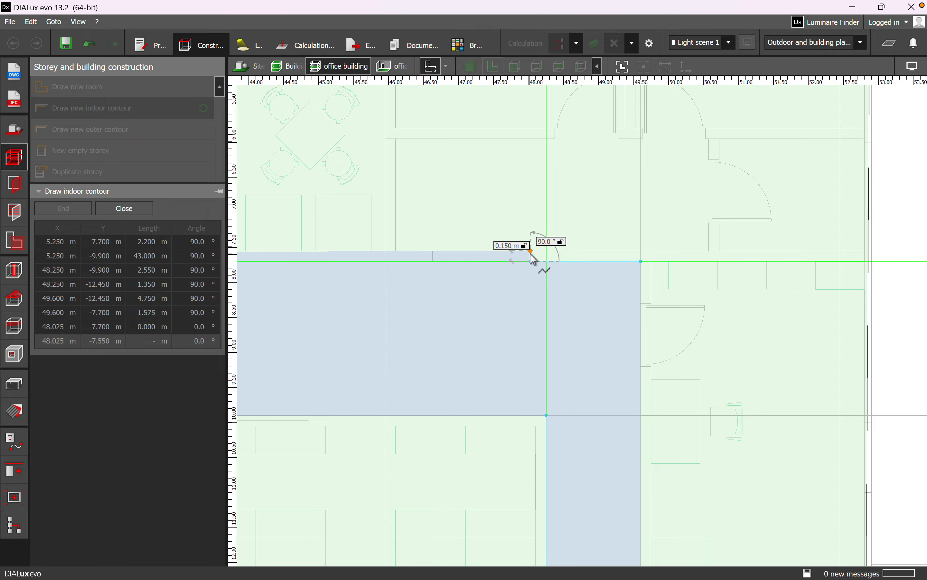
click(532, 251)
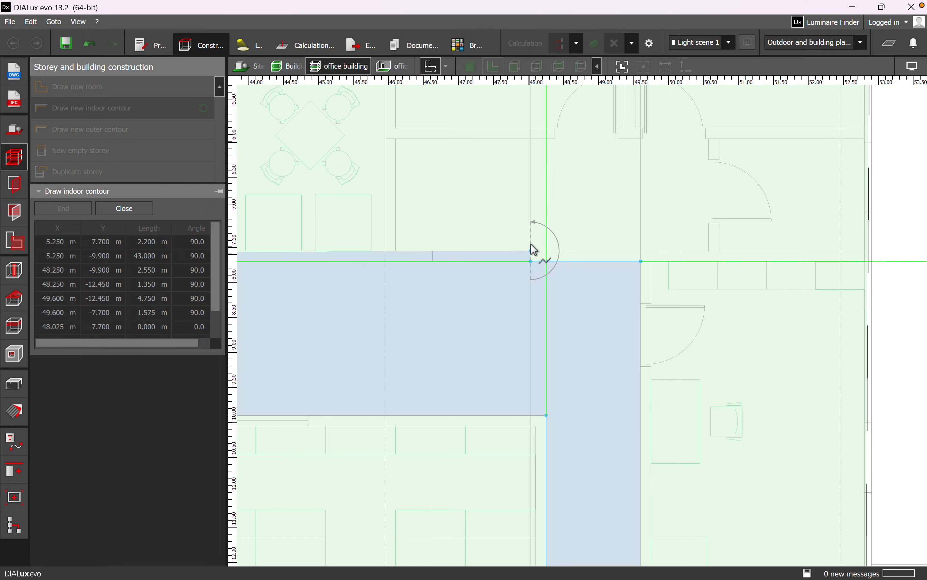
Outline the lobby below the toilets with 2.550, 1.600, 4.475, 1.600 and 0.525 m segments, returning 0.150 m to the corridor wall line.
click(710, 253)
click(709, 139)
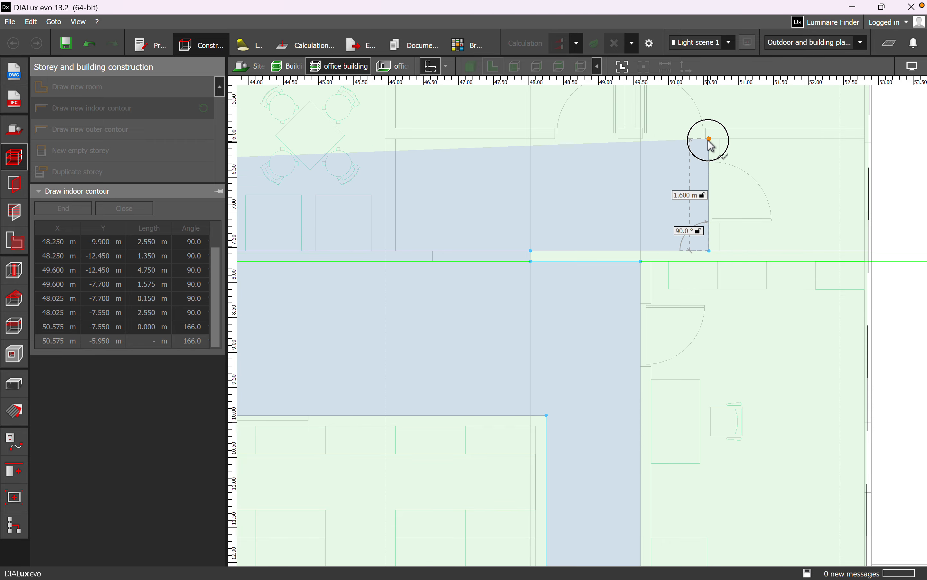
click(397, 139)
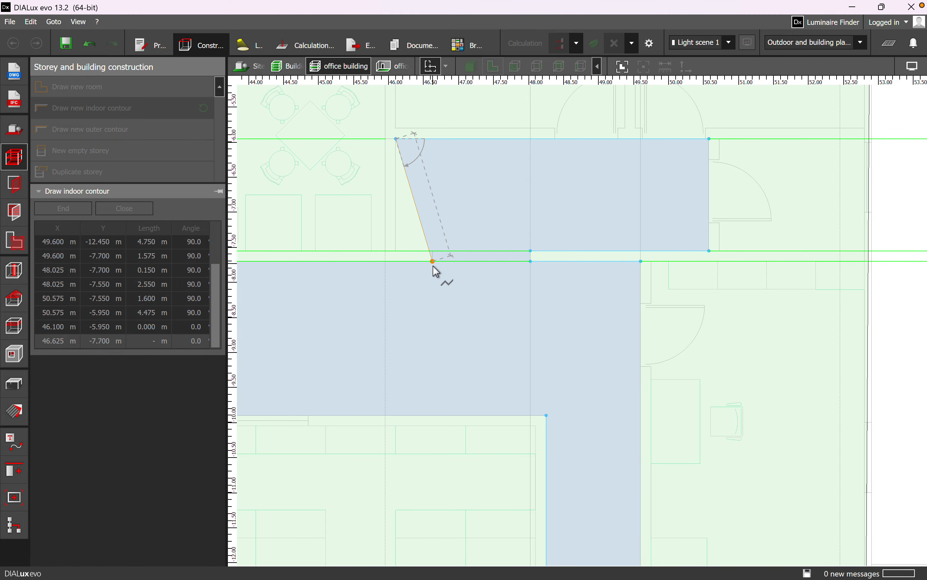
click(397, 252)
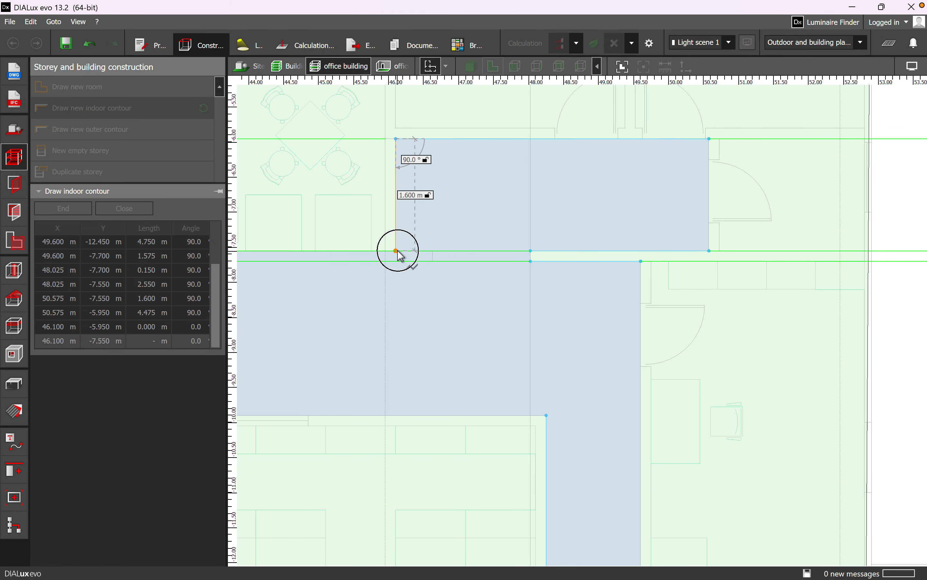
click(433, 251)
click(436, 268)
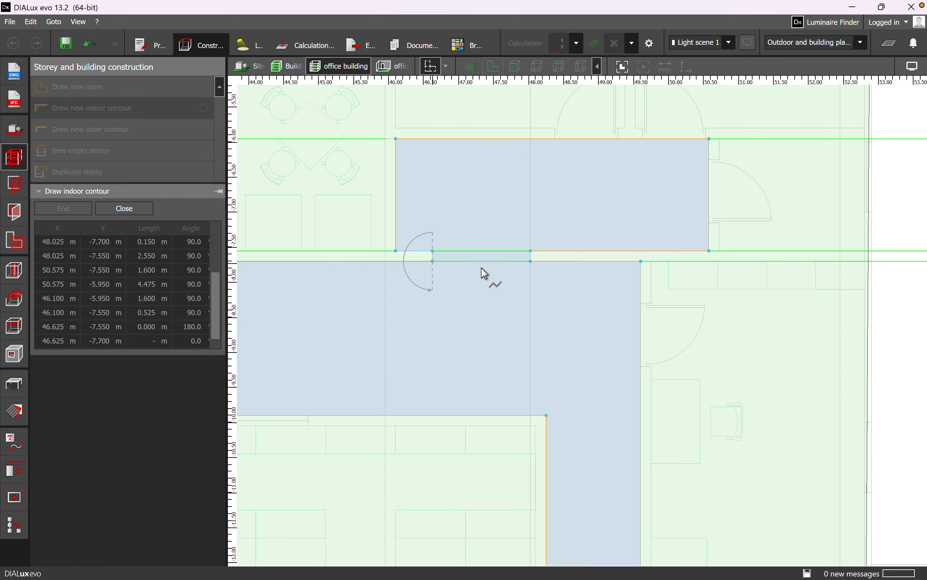
Trace the corridor's upper wall 17.225 m to the stair area and outline that area with 3.550, 7.625 and 3.000 m segments.
scroll(482, 271, down, 6)
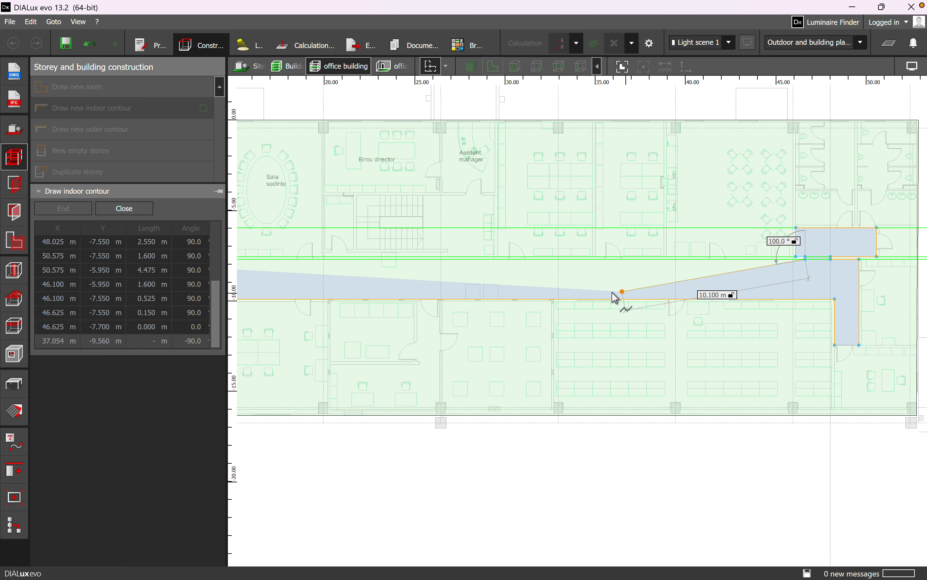
scroll(454, 270, up, 4)
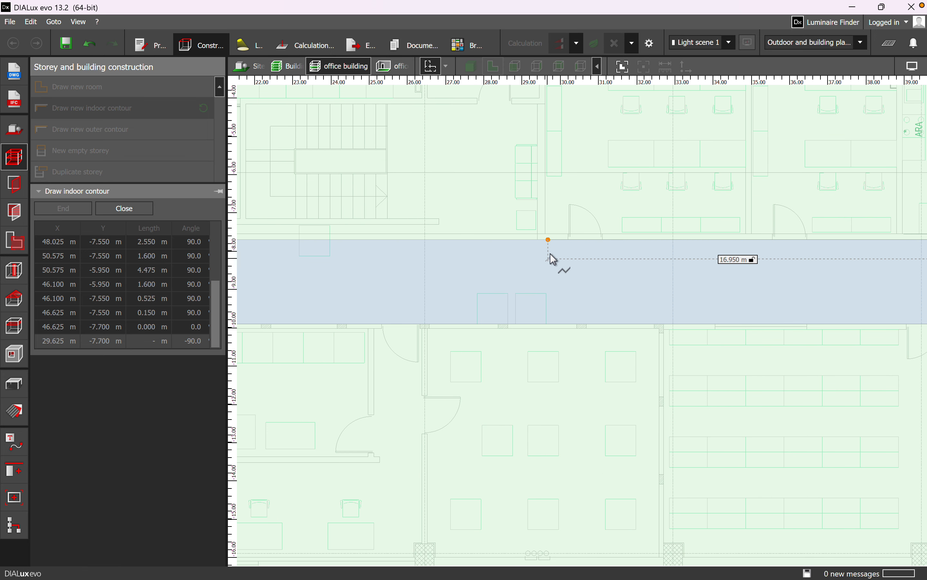
click(538, 239)
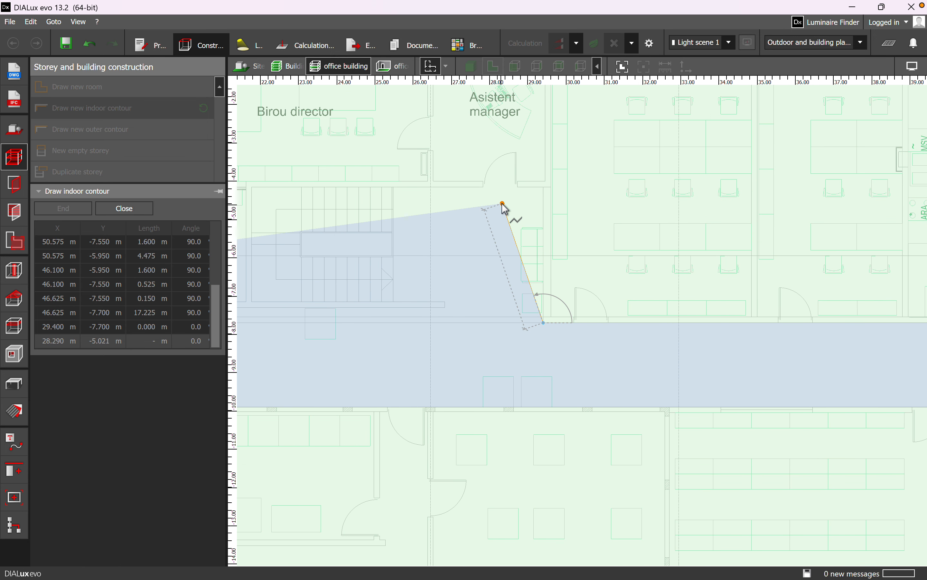
click(544, 191)
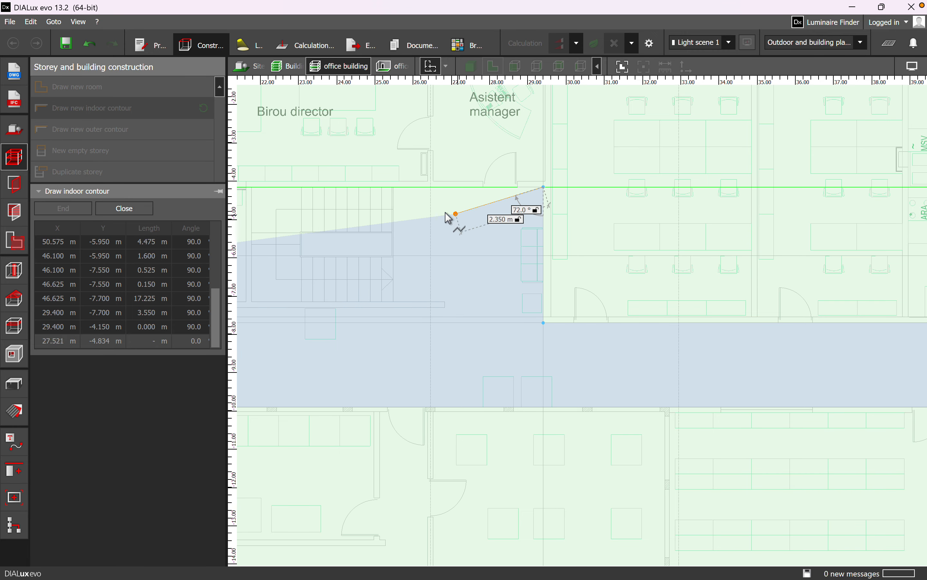
scroll(378, 212, up, 3)
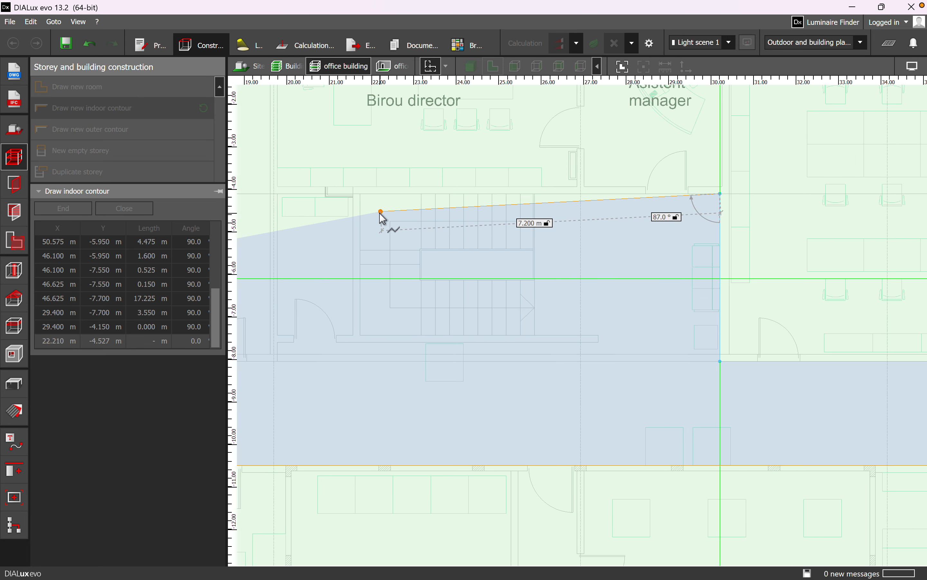
click(361, 200)
click(358, 349)
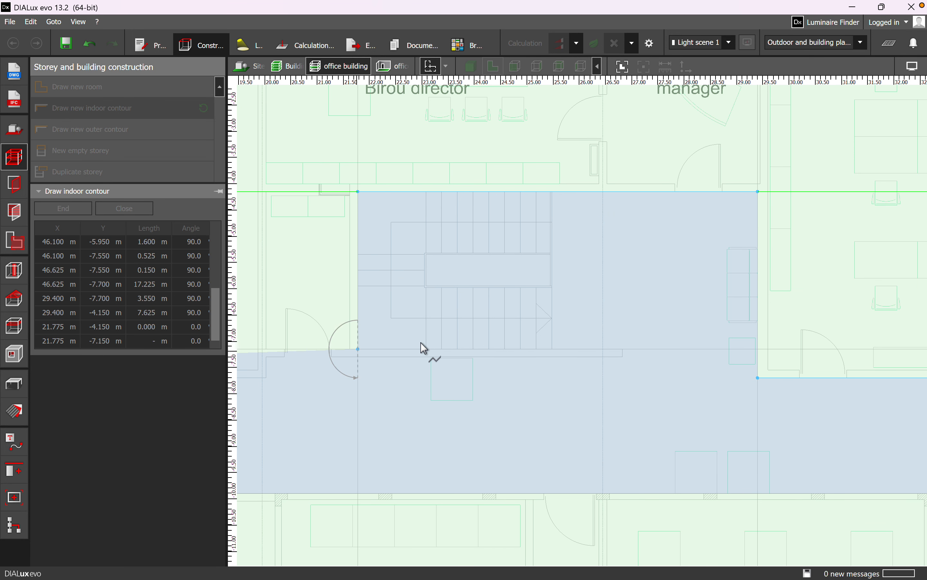
Outline the thin wall below the stairs with 5.050, 0.150 and 6.800 m segments, ending with a 0.400 m step beside Sala sedinte.
click(624, 350)
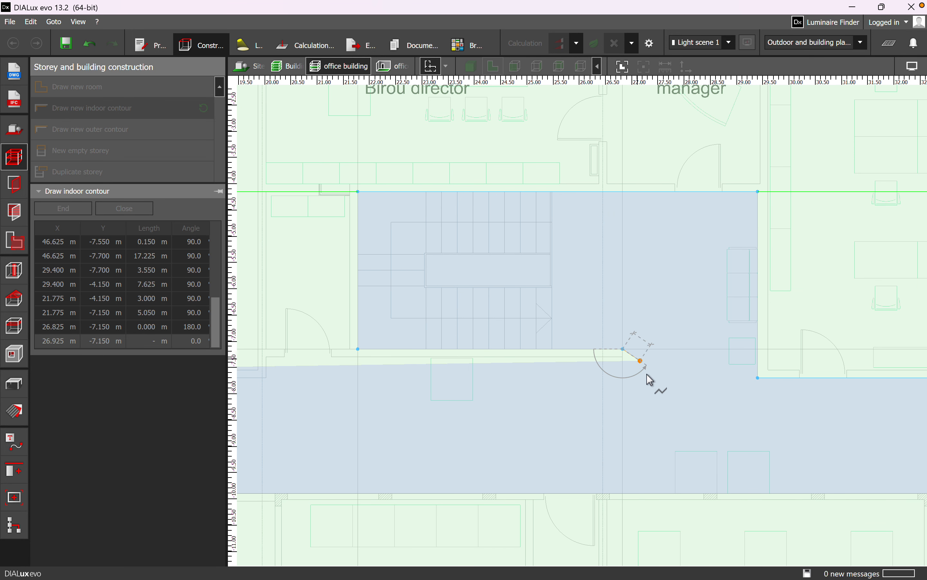
click(624, 365)
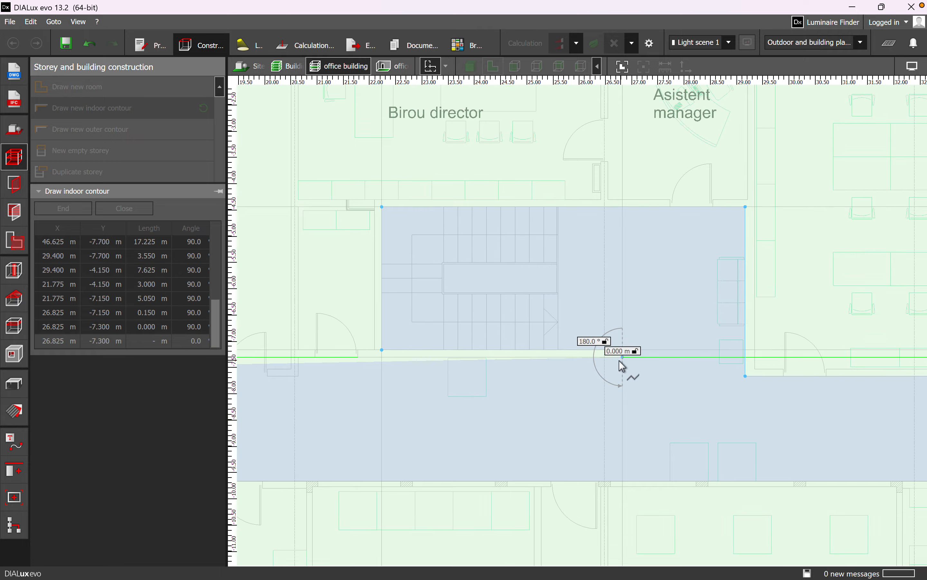
scroll(556, 378, down, 3)
scroll(585, 380, up, 3)
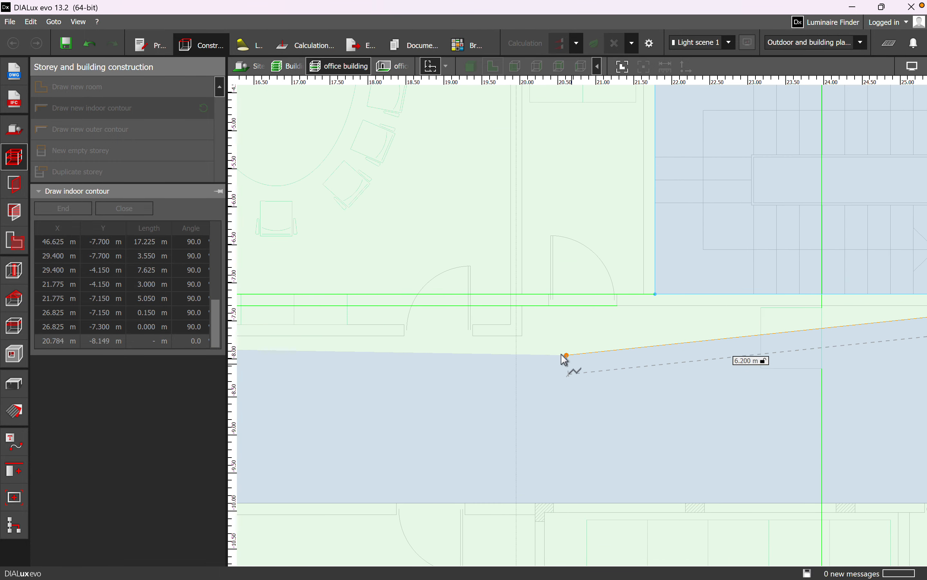
click(524, 308)
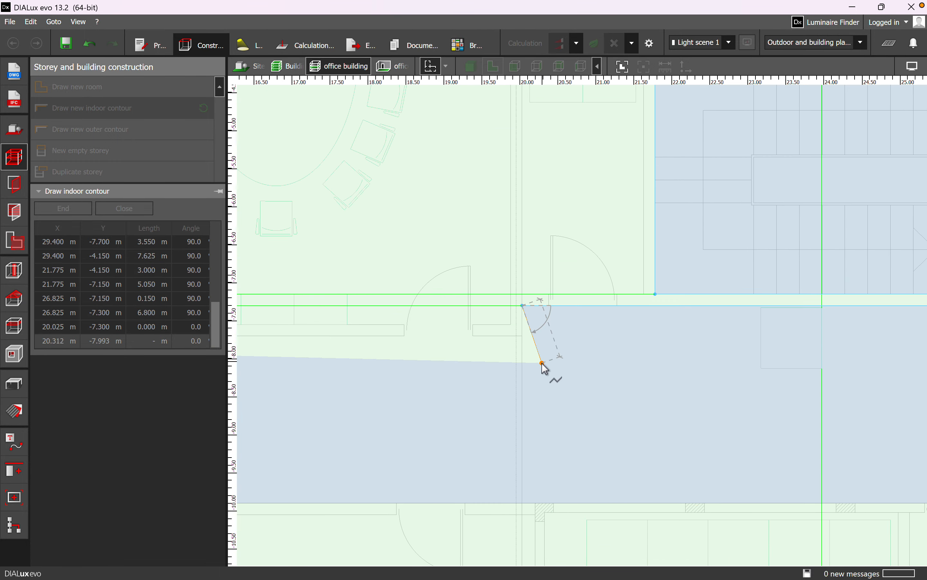
click(523, 337)
Close the corridor's indoor contour back to its starting point.
scroll(524, 338, down, 3)
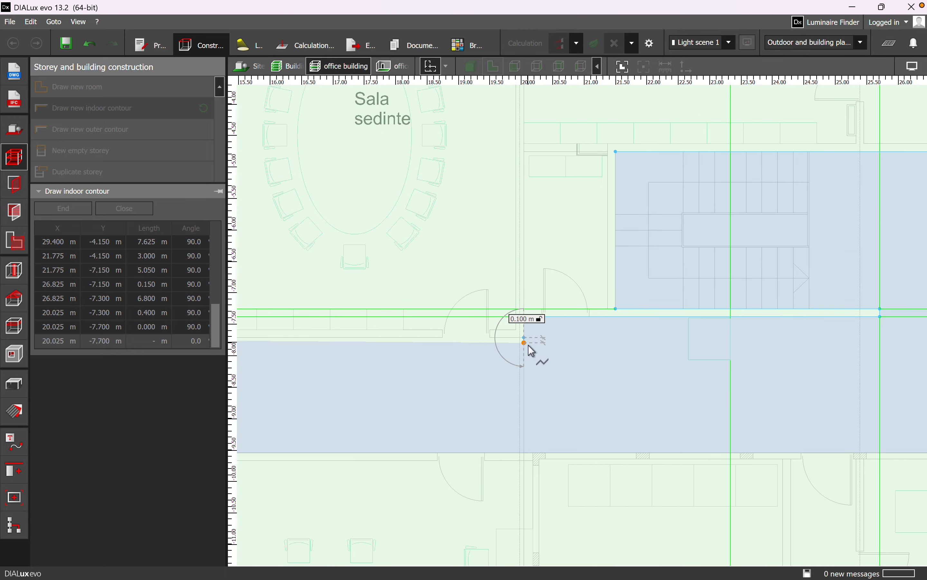
middle_drag(448, 359, 570, 326)
scroll(794, 336, down, 2)
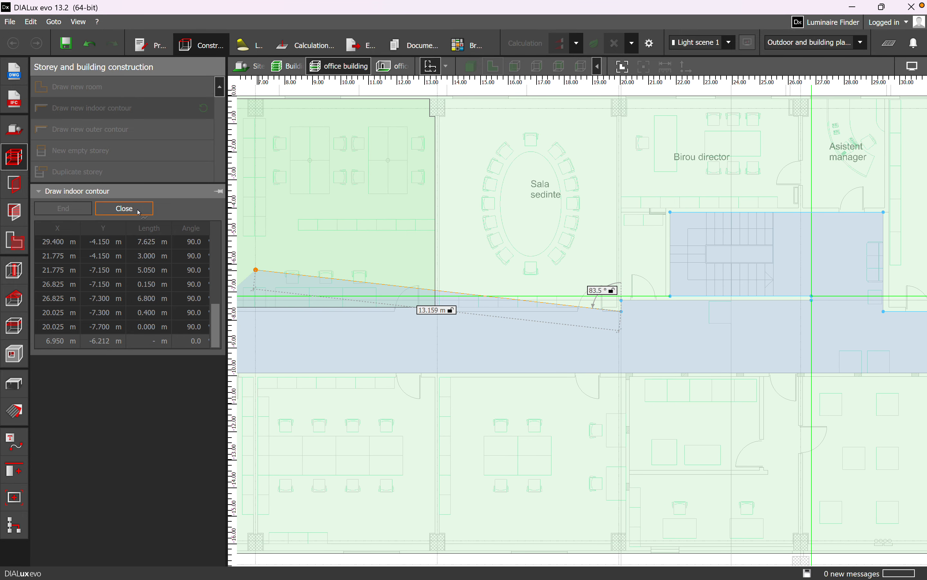
click(124, 208)
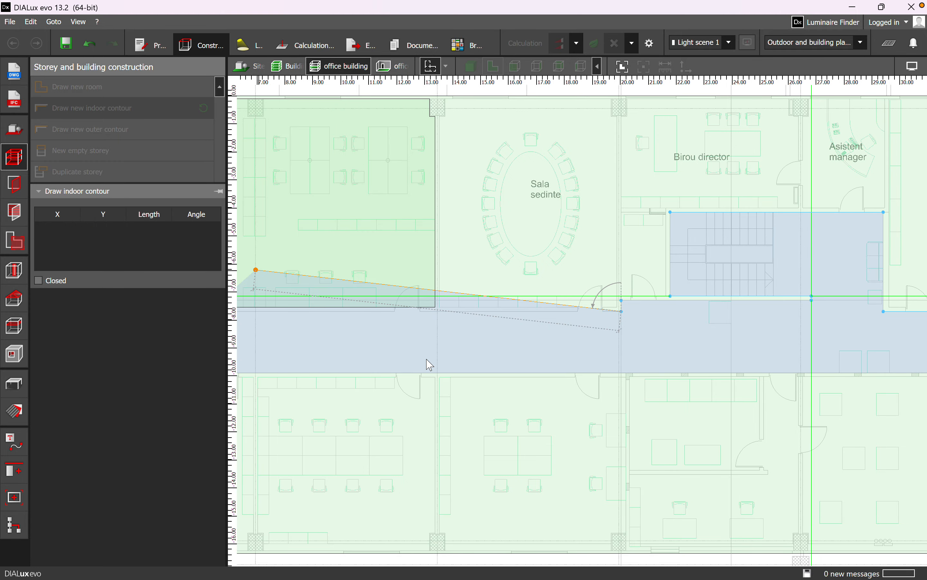
Examine the completed corridor outline along its full length against the floor plan, including the stair area and toilet lobby.
scroll(505, 270, down, 2)
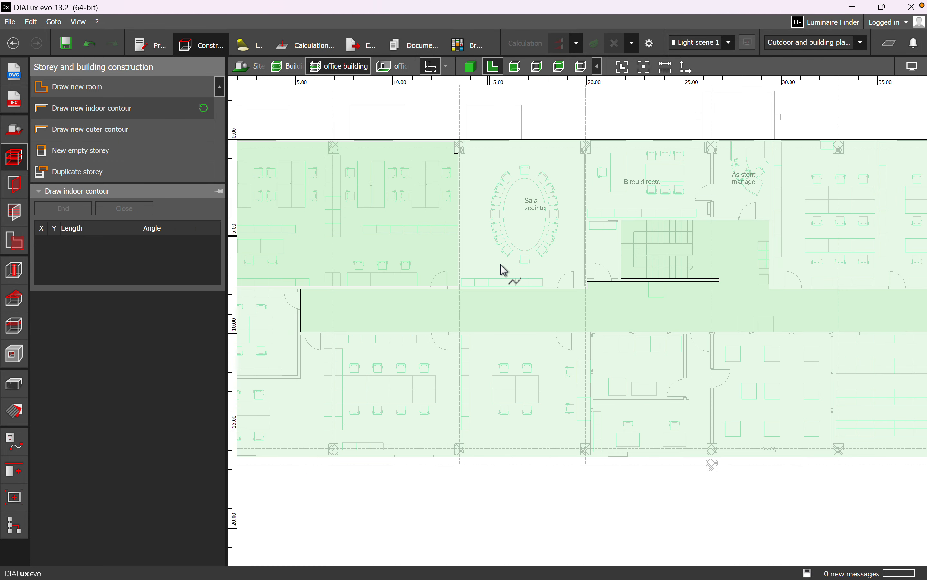
middle_drag(673, 331, 457, 327)
scroll(463, 326, down, 2)
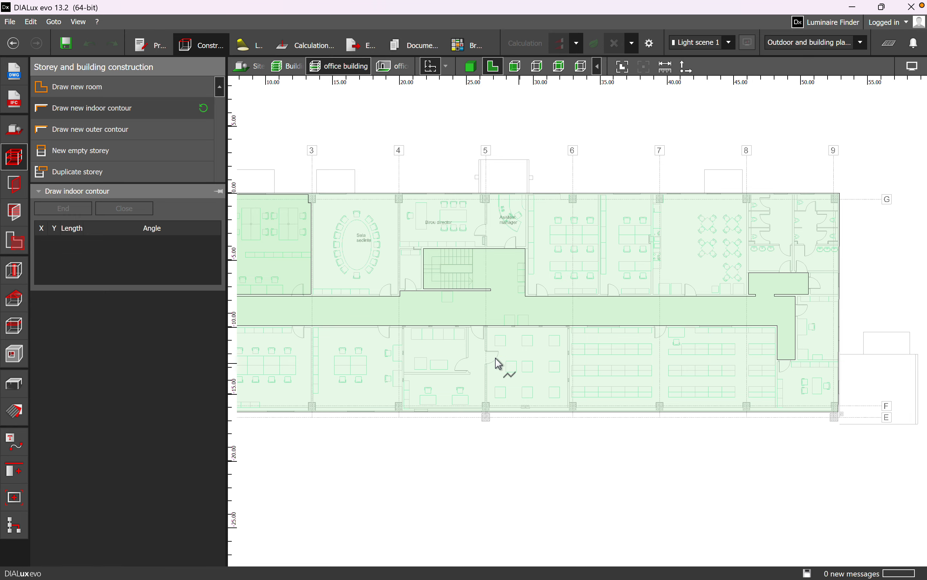
scroll(496, 358, up, 1)
middle_drag(498, 357, 588, 375)
scroll(633, 316, down, 1)
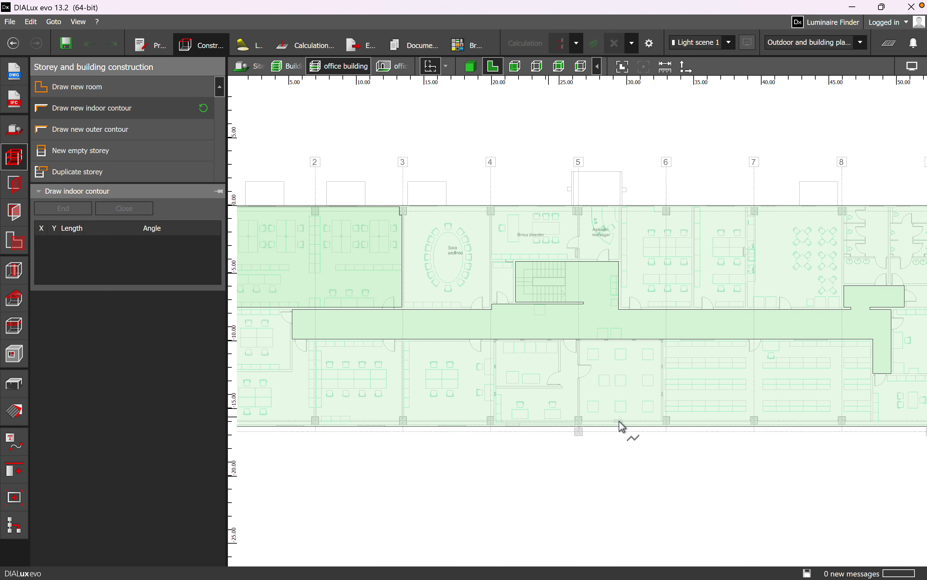
middle_drag(503, 364, 599, 370)
scroll(558, 395, up, 3)
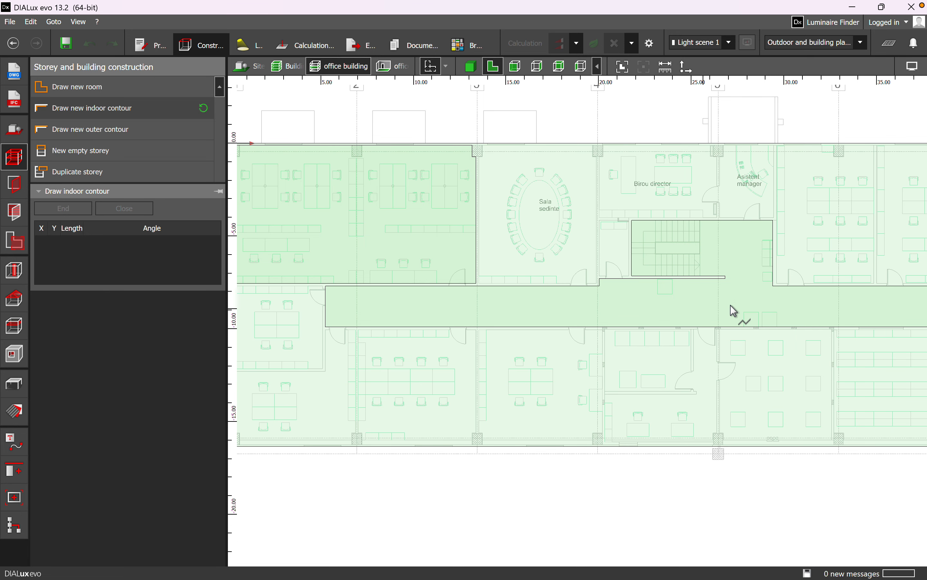
Inspect office 1 and the new corridor in the 3D view from several angles.
click(472, 66)
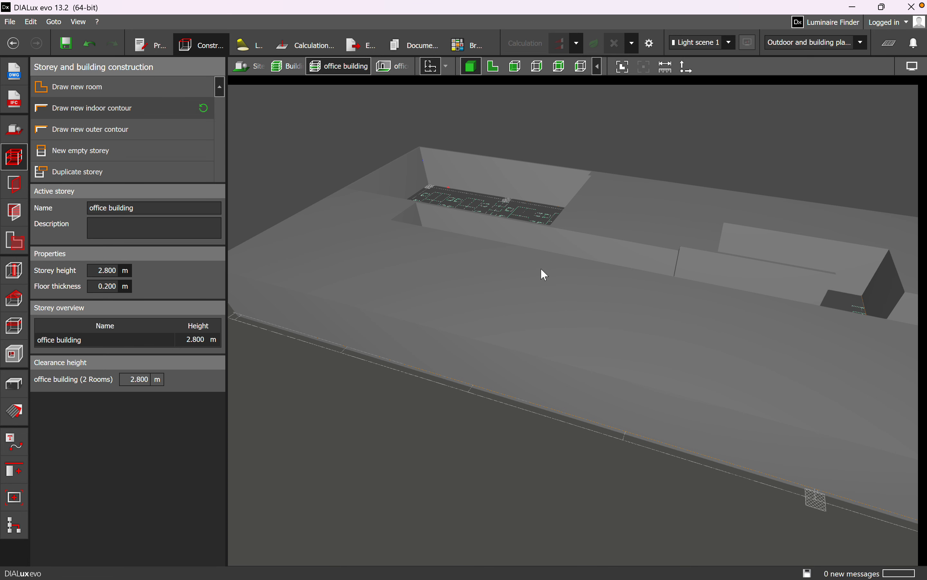
right_drag(527, 392, 498, 462)
middle_drag(684, 365, 280, 314)
scroll(486, 312, down, 3)
right_drag(563, 385, 508, 114)
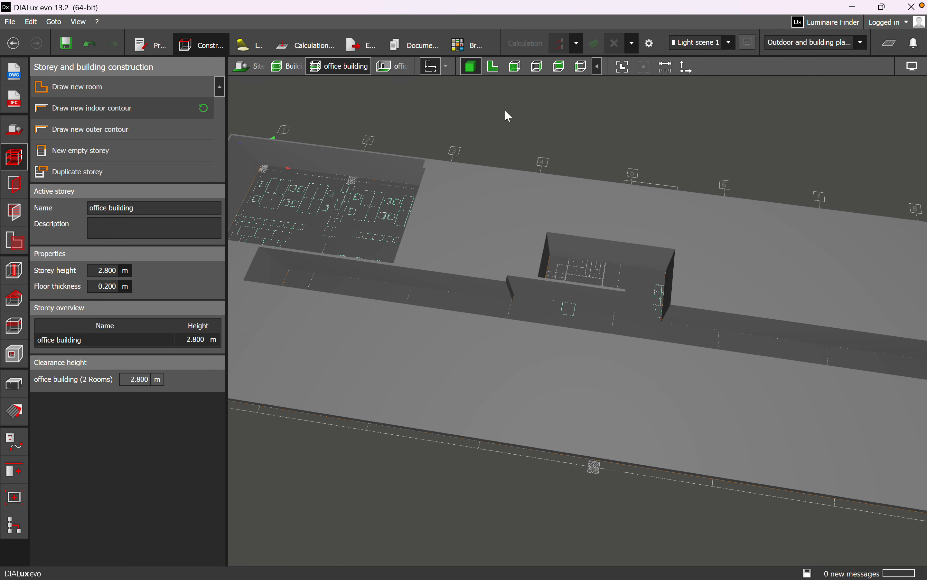
Rename the corridor space, currently Room 2, as "corridor".
click(494, 67)
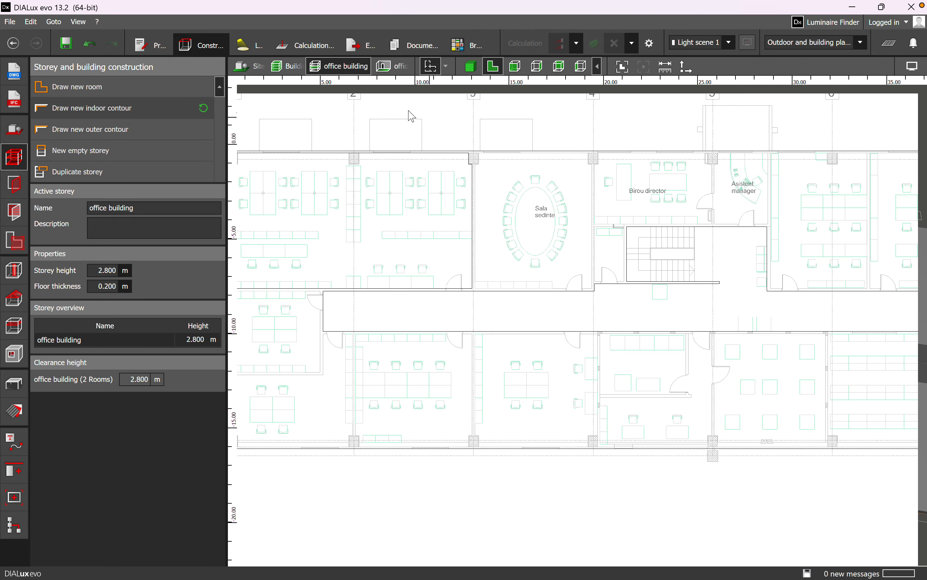
scroll(508, 330, down, 2)
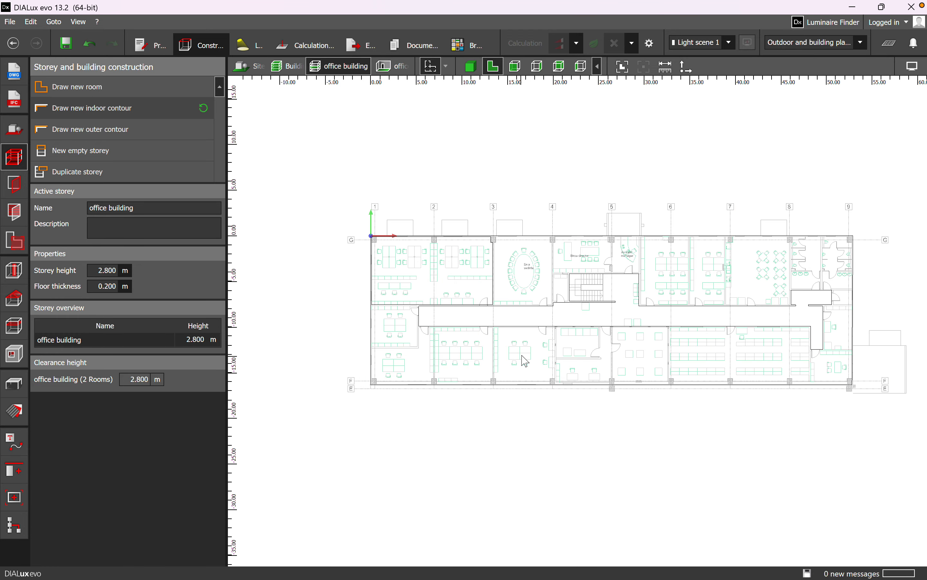
click(471, 67)
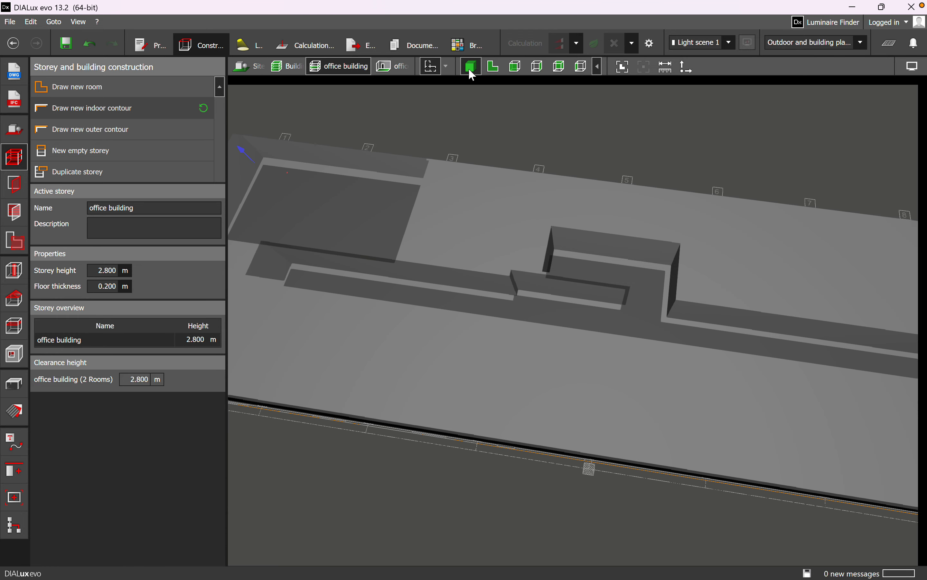
click(494, 67)
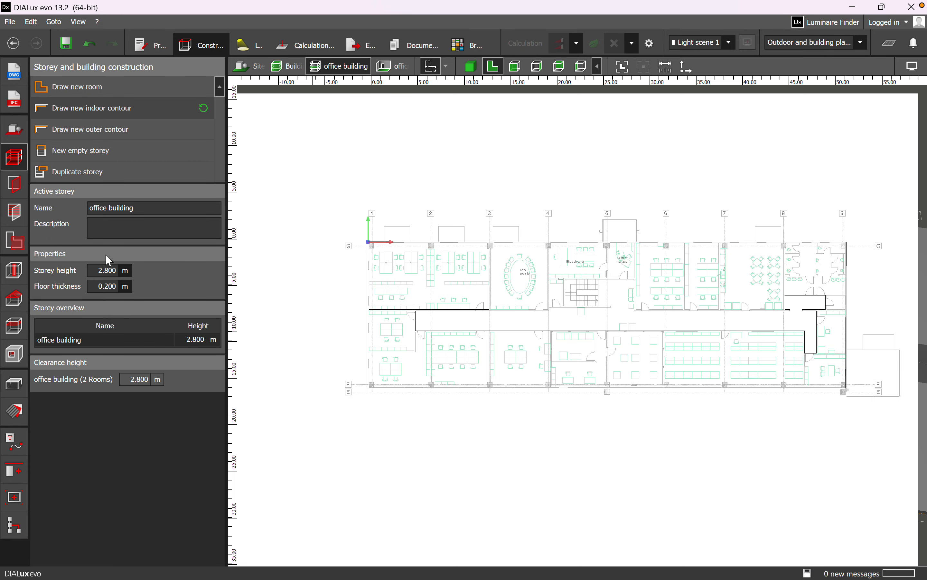
click(16, 241)
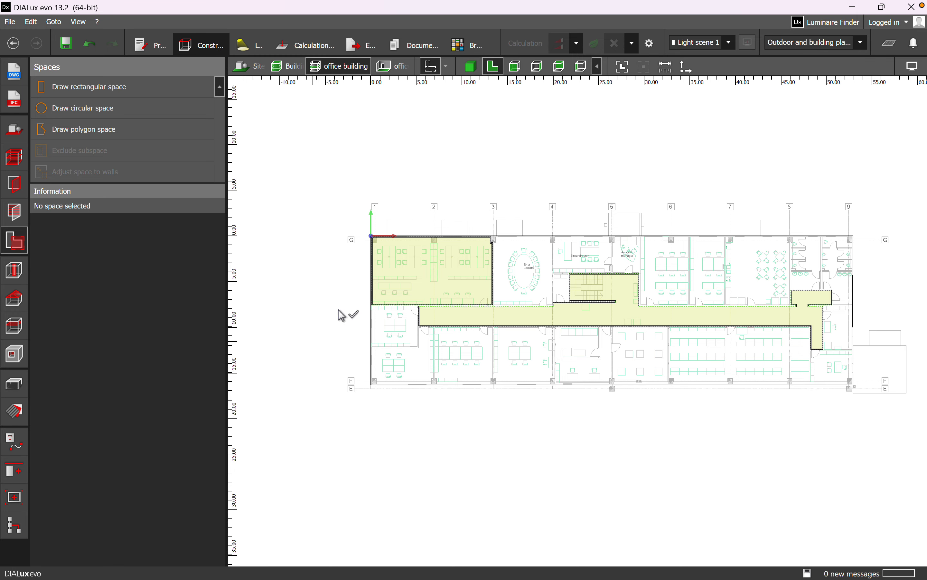
click(561, 322)
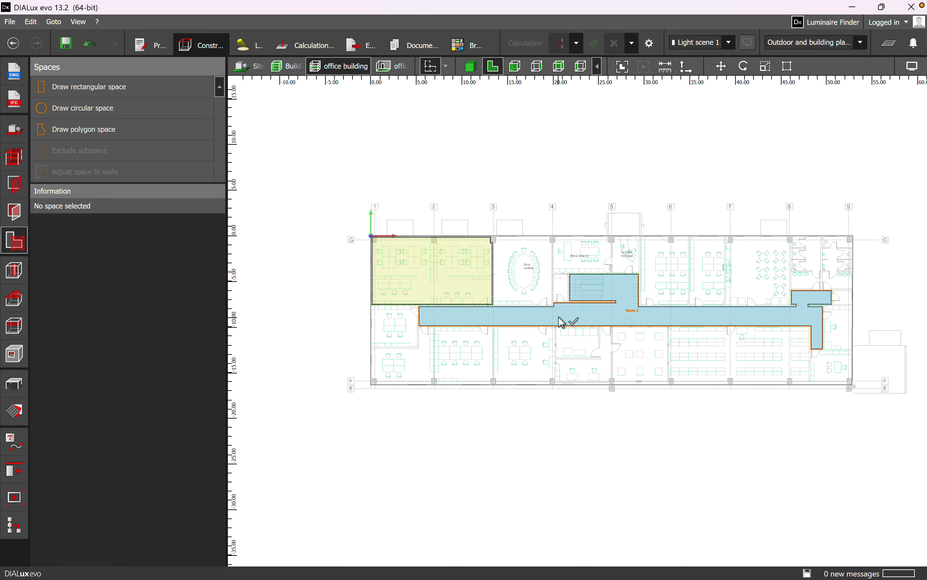
click(620, 330)
scroll(637, 319, up, 3)
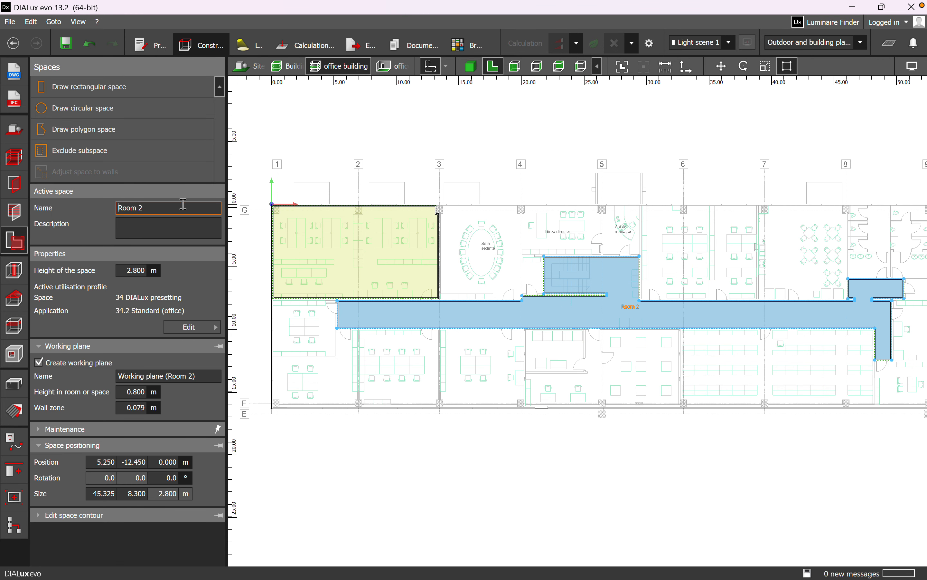
click(178, 210)
key(BackSpace)
Try the 34 Offices utilisation profile template for the corridor and review its application options.
click(190, 327)
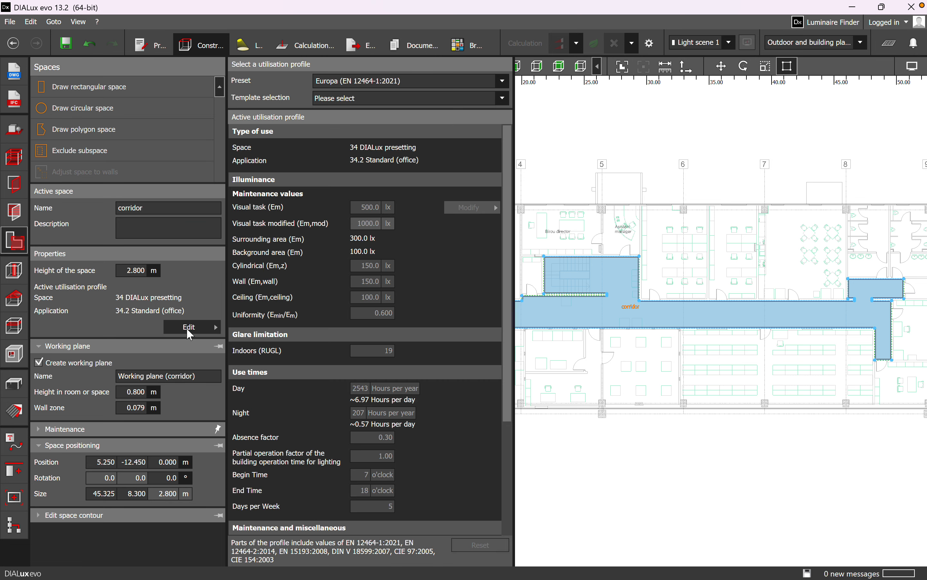
click(501, 102)
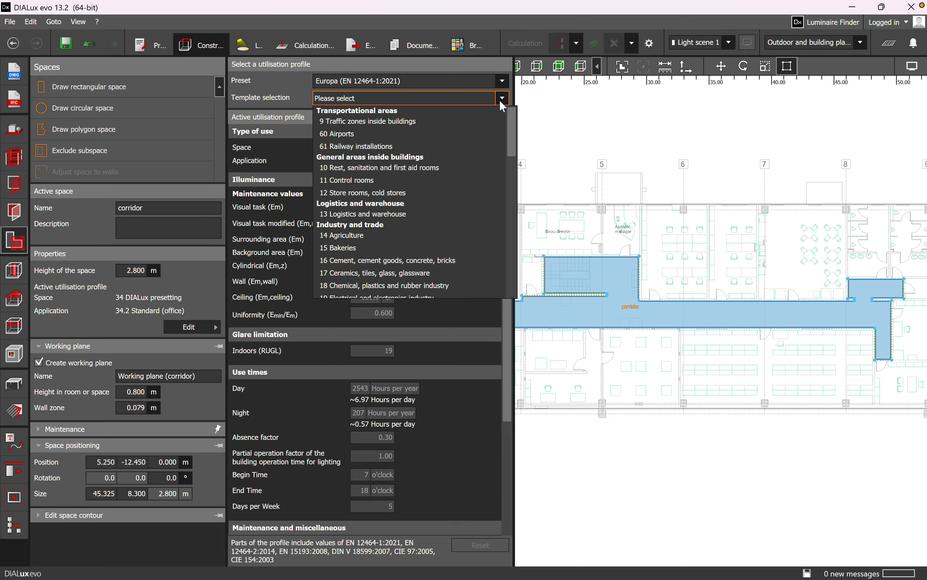
scroll(441, 201, down, 4)
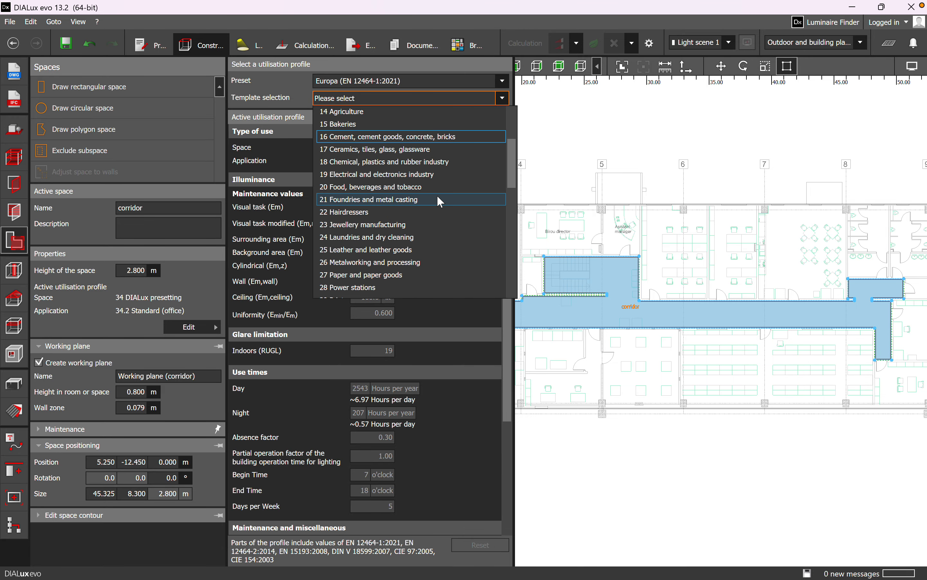
scroll(441, 201, down, 2)
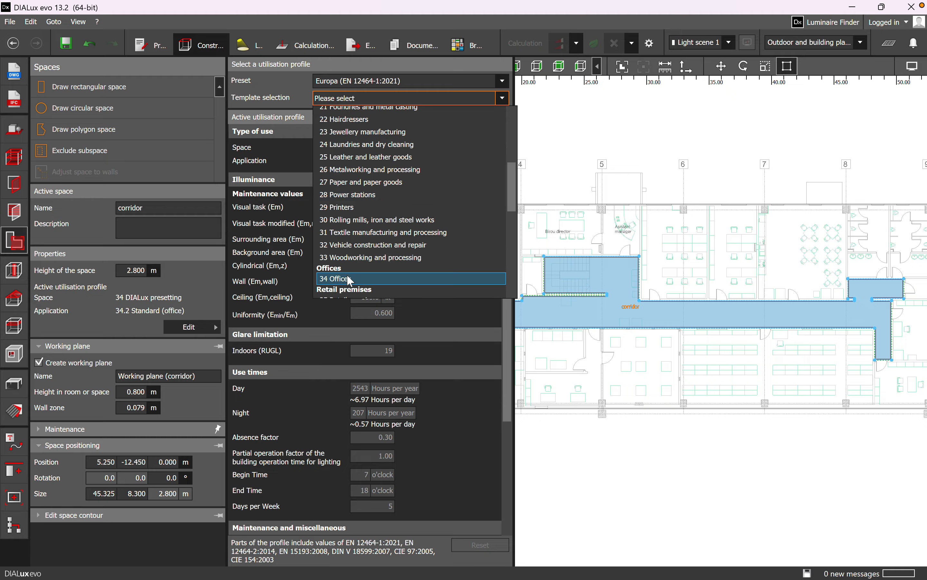
click(387, 278)
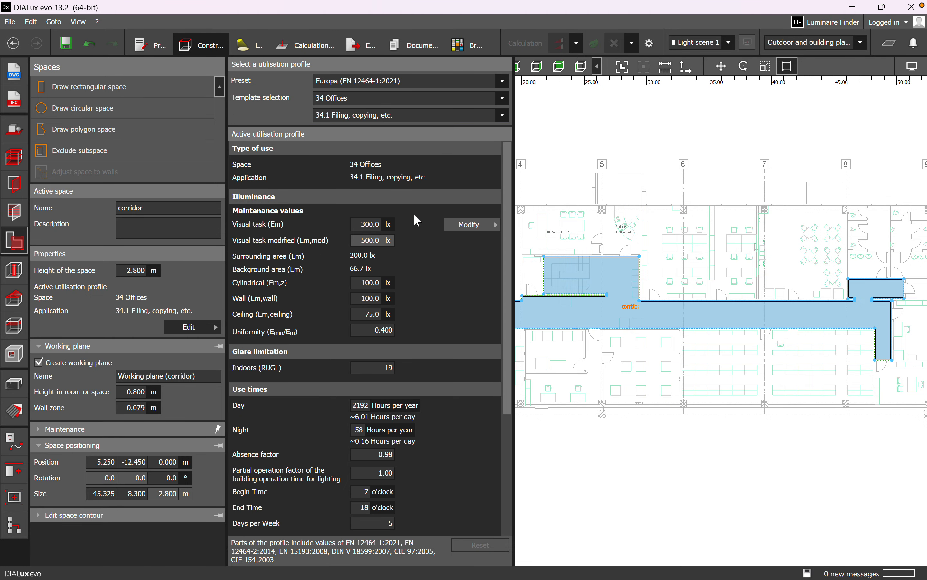
click(503, 115)
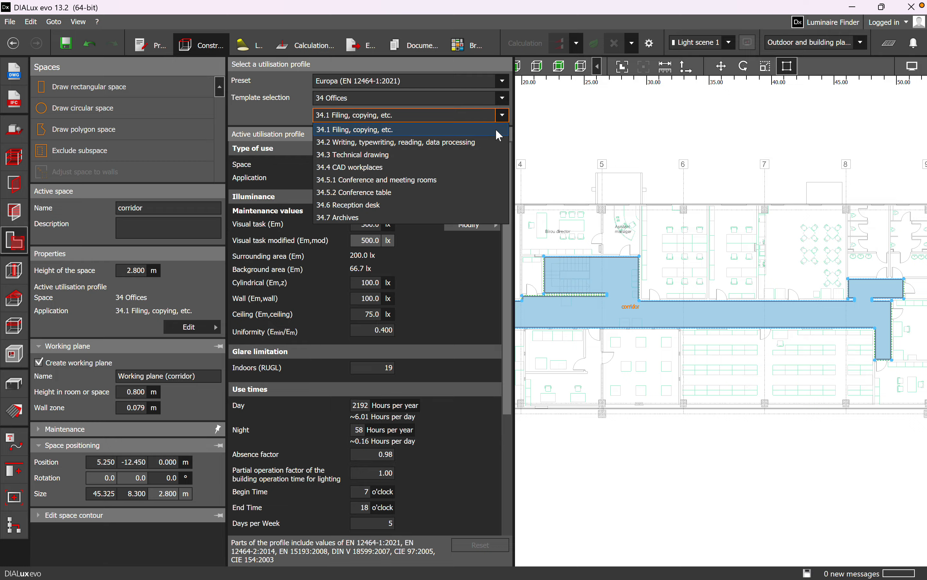
Try the 36 General areas template from Places of public assembly for the corridor and review its applications.
click(506, 101)
click(504, 98)
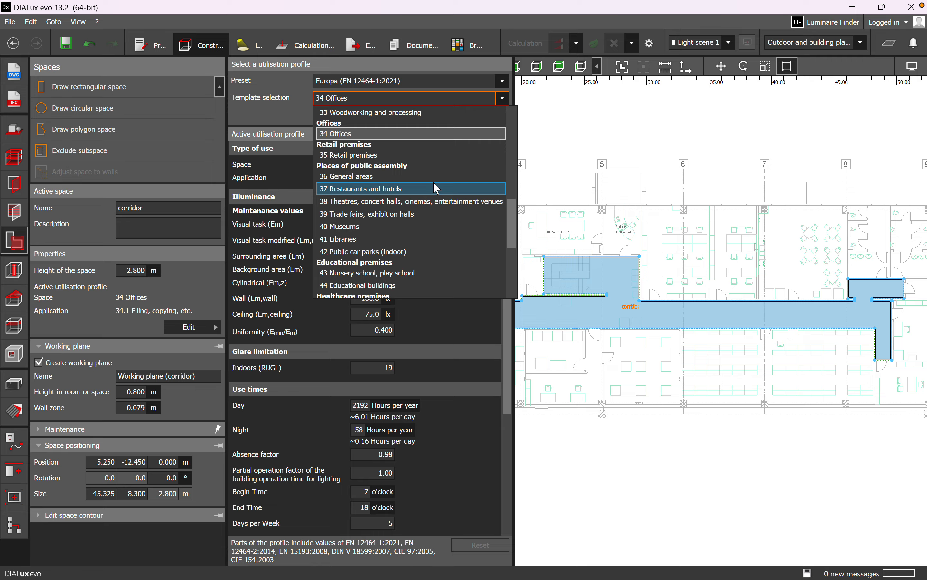
click(382, 176)
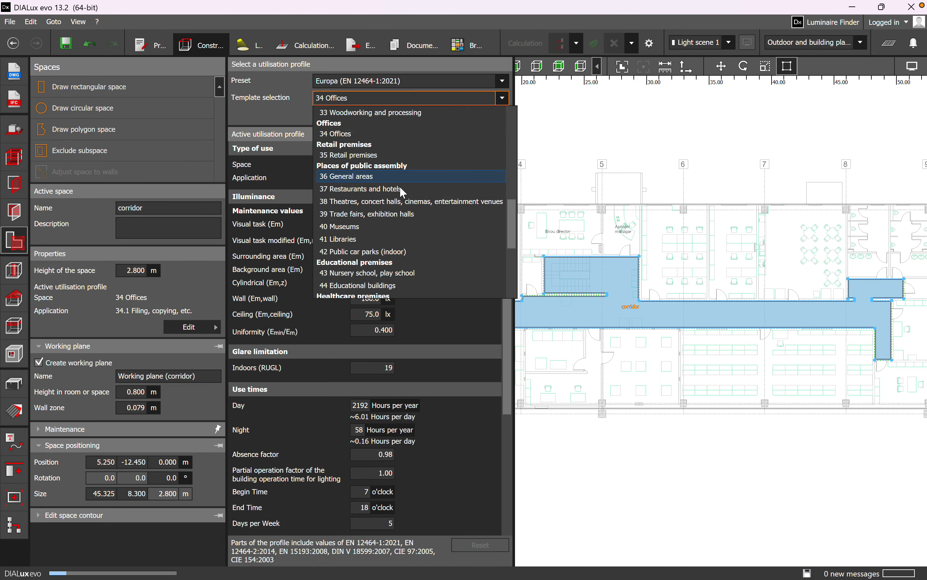
click(504, 113)
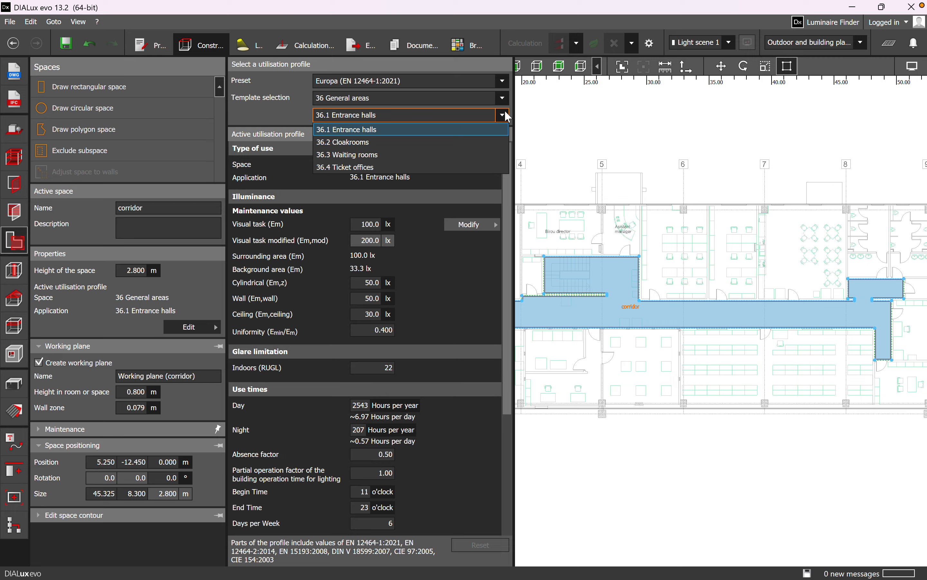
click(504, 111)
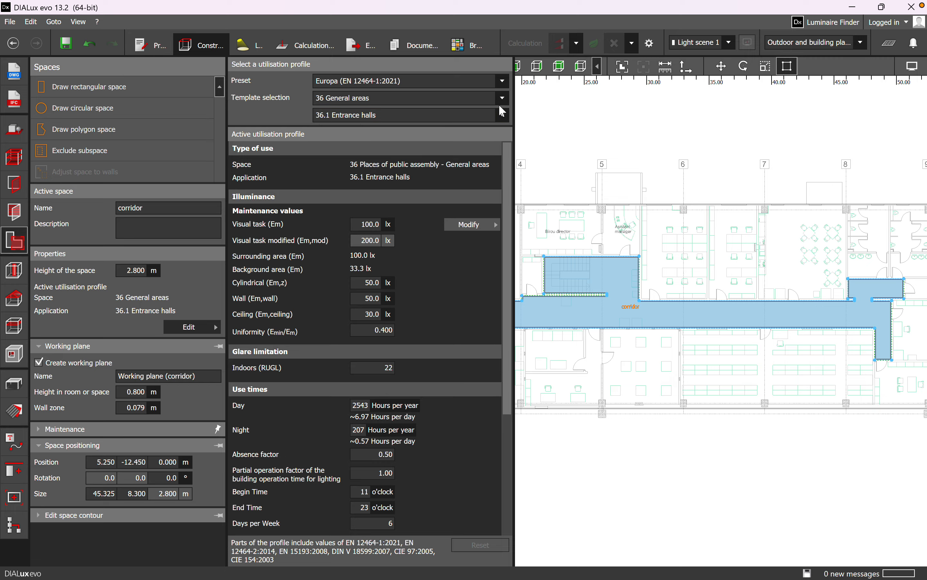
Assign the corridor the 44 Educational buildings template with application 44.19 Circulation areas, corridors.
click(503, 97)
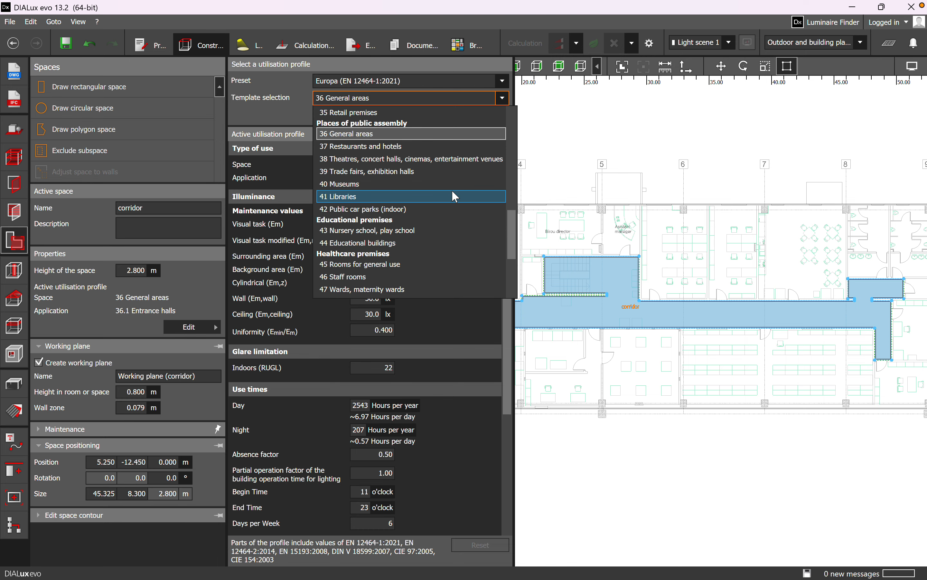
click(412, 243)
click(503, 115)
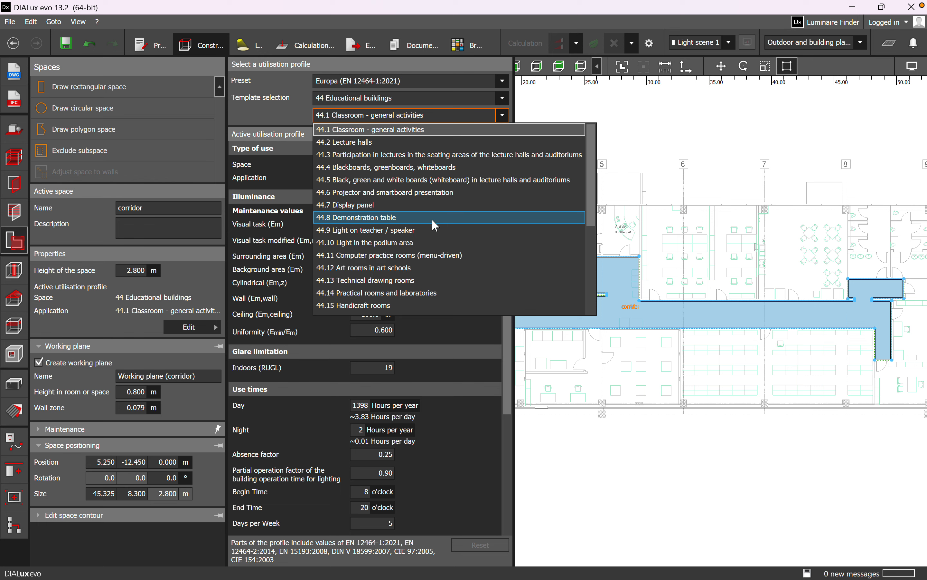
scroll(431, 221, down, 4)
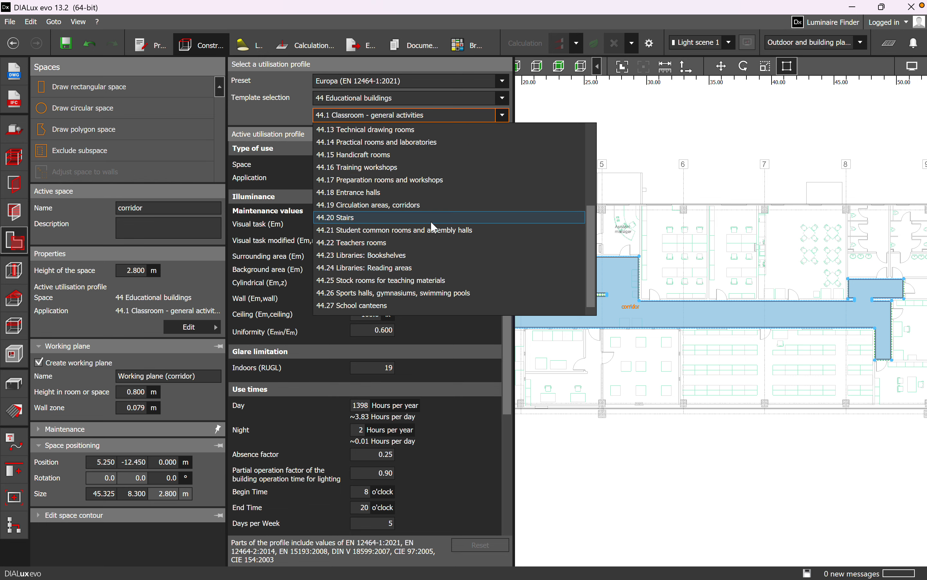
click(387, 205)
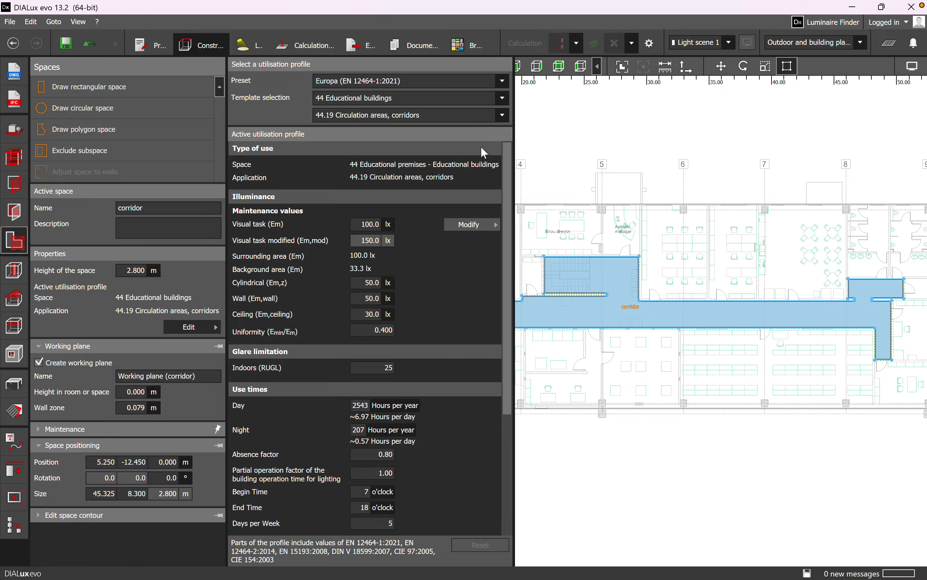
Look through the other templates, try 35 Retail premises for the corridor, and decline saving the project.
click(505, 97)
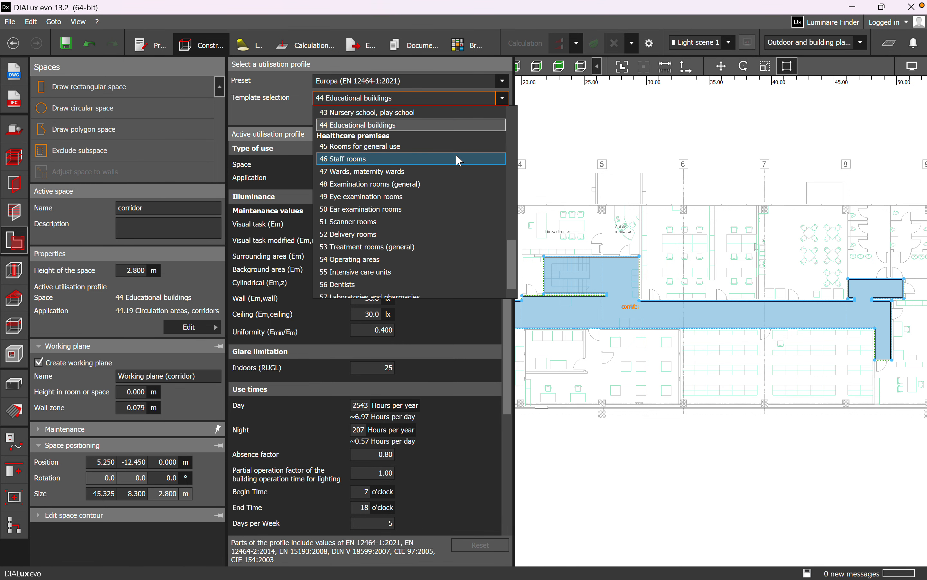
scroll(458, 161, down, 1)
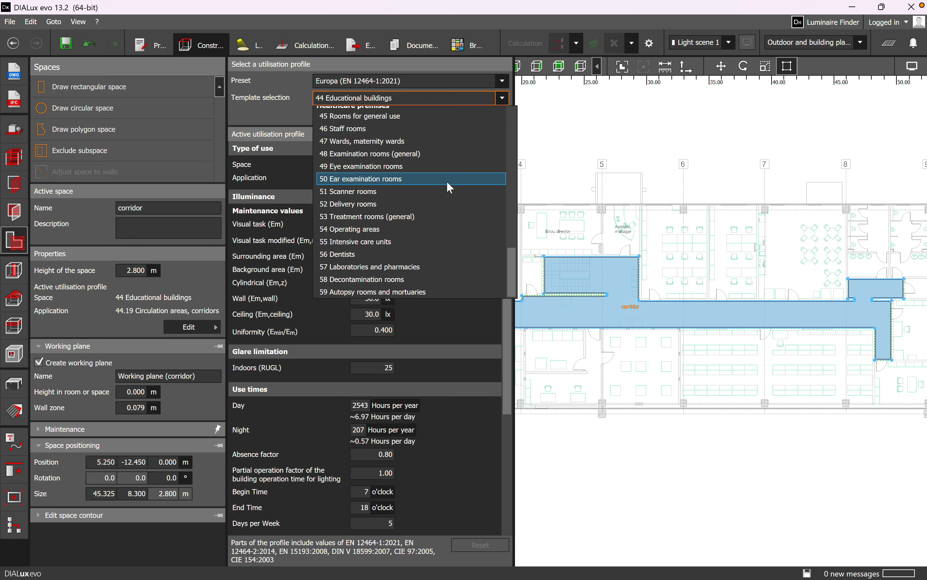
scroll(392, 287, up, 2)
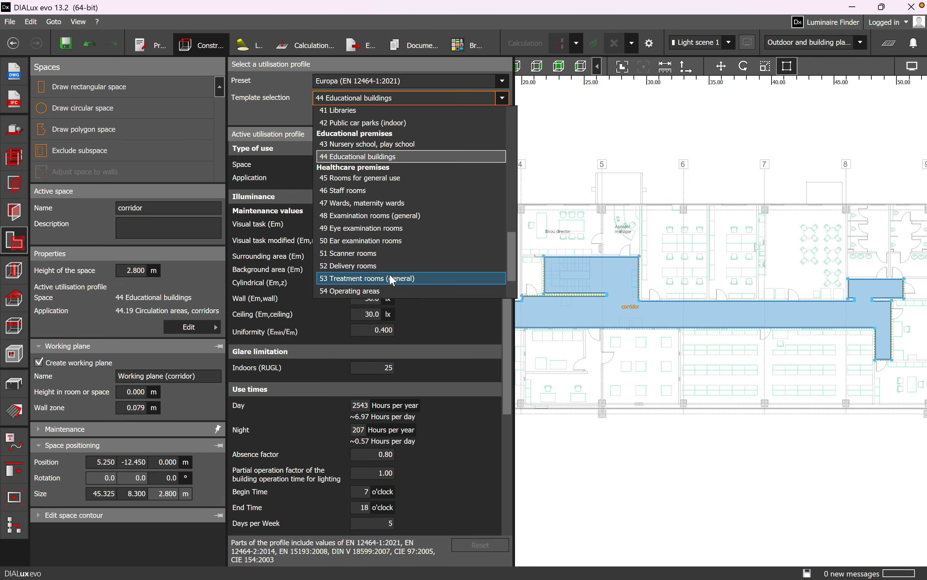
scroll(403, 247, up, 2)
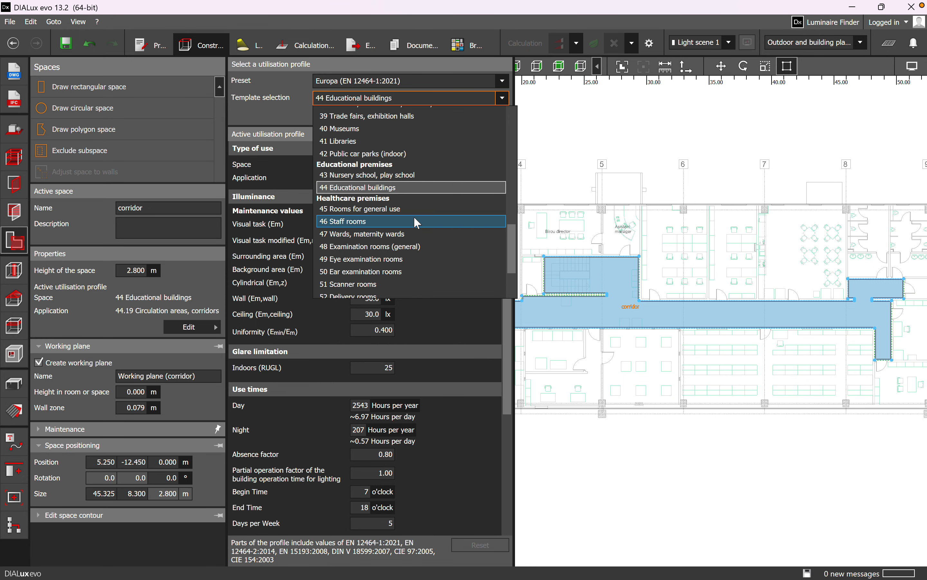
scroll(415, 217, up, 1)
scroll(412, 193, up, 3)
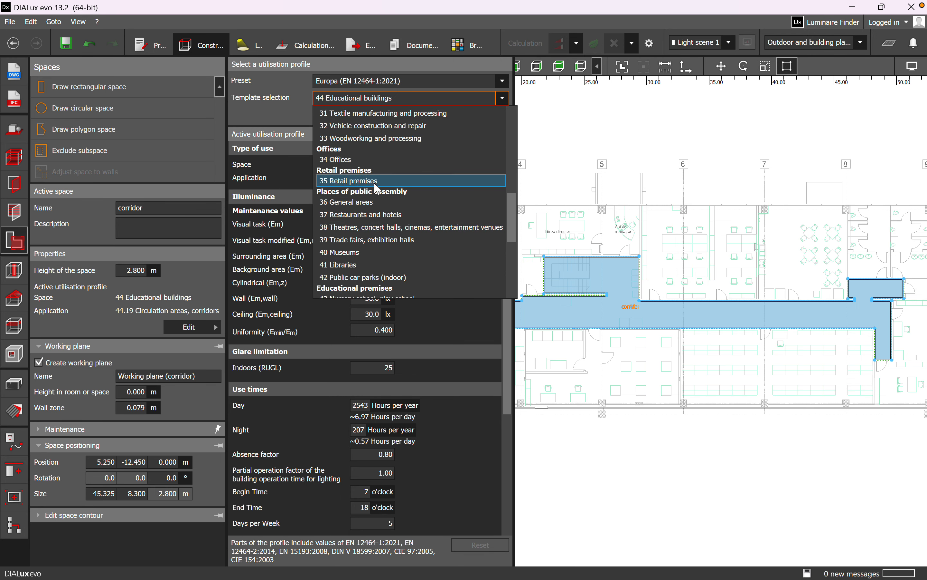
click(359, 181)
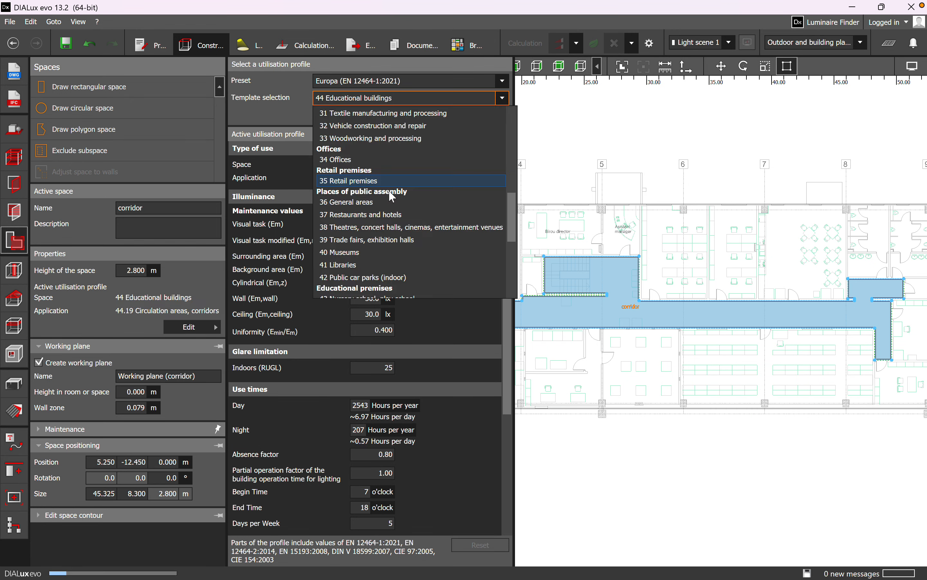
click(502, 115)
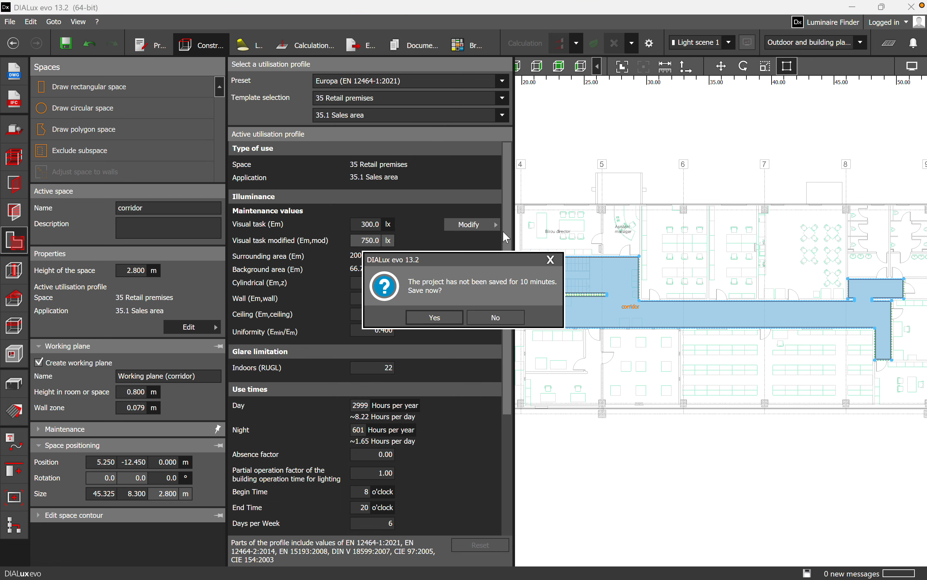
click(496, 317)
Set the corridor's utilisation profile back to 44 Educational buildings, 44.19 Circulation areas, corridors, then deselect the corridor.
click(503, 98)
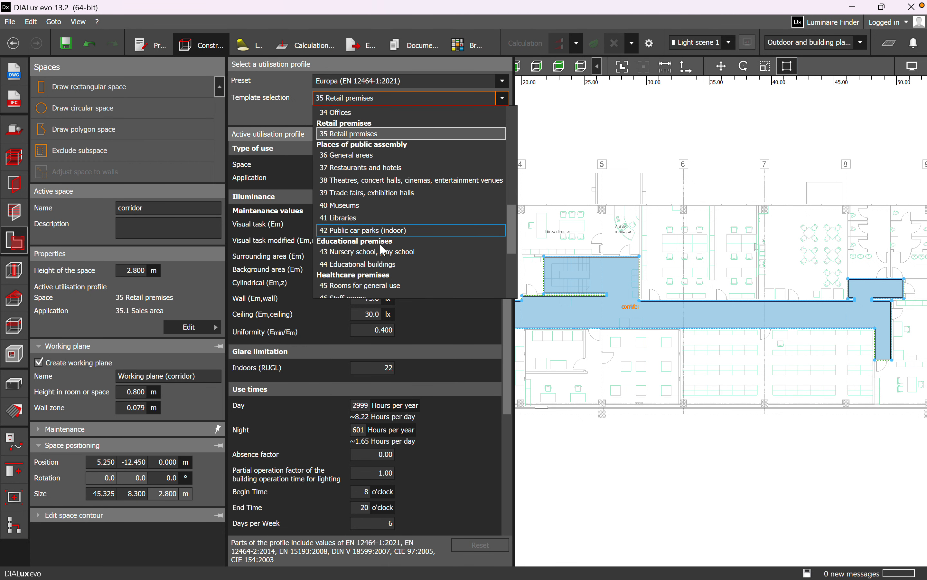
click(373, 264)
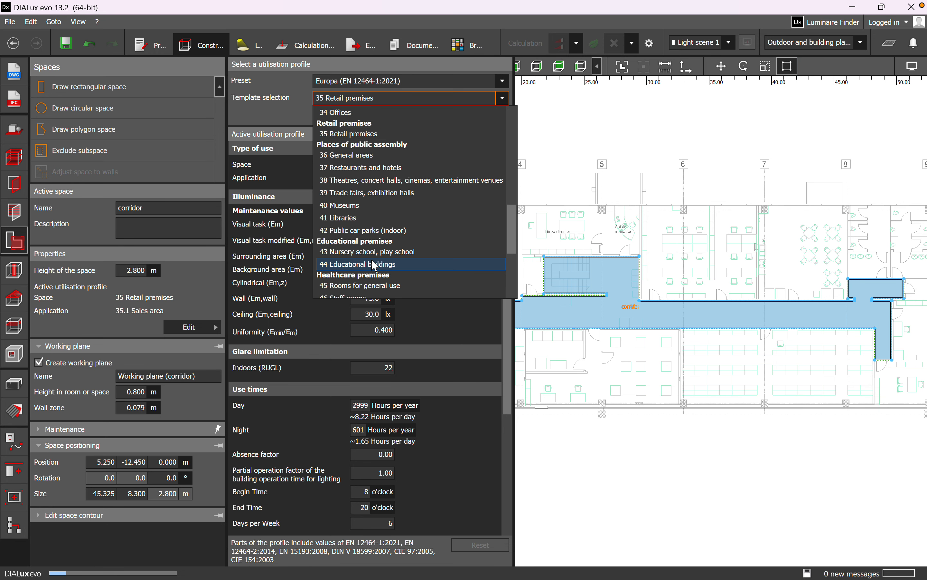
click(508, 117)
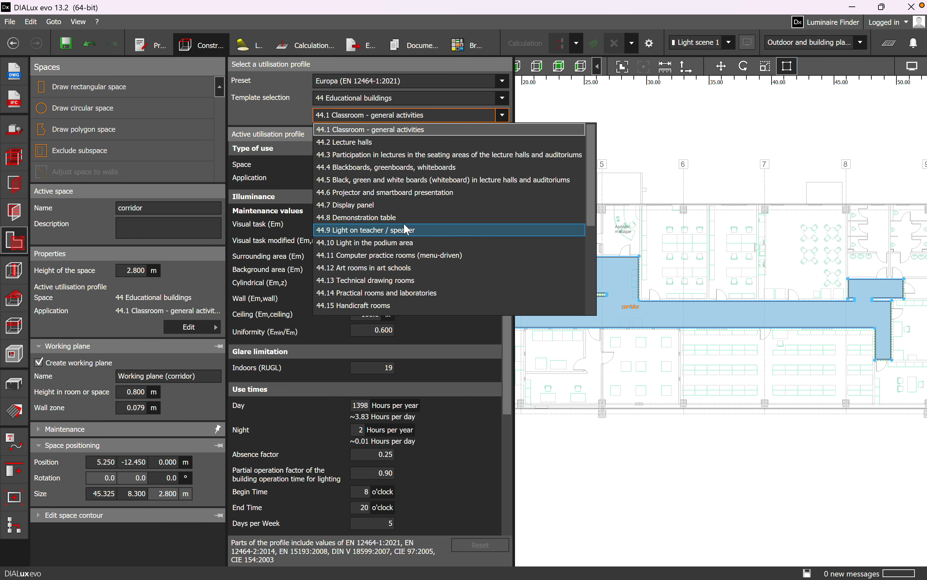
scroll(406, 241, down, 1)
scroll(406, 242, down, 1)
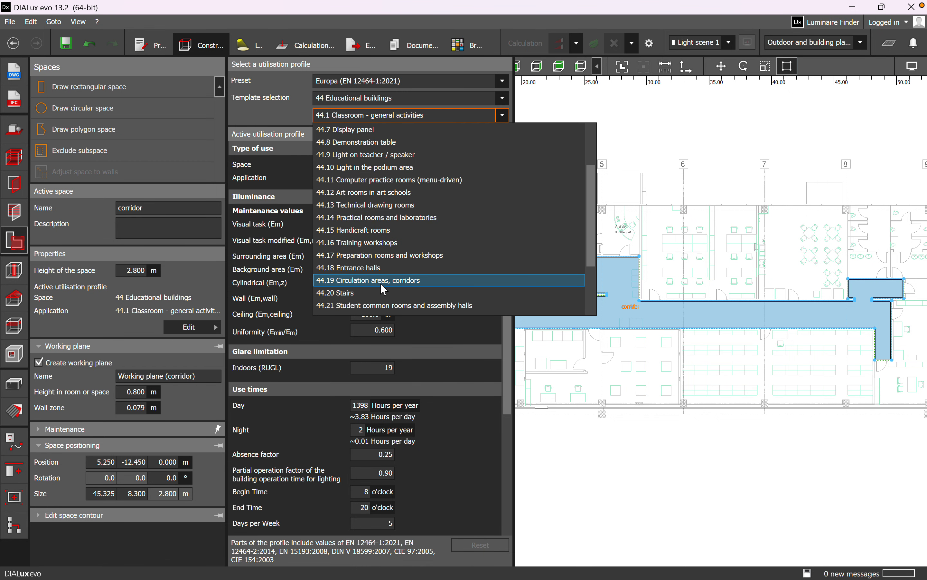
click(411, 282)
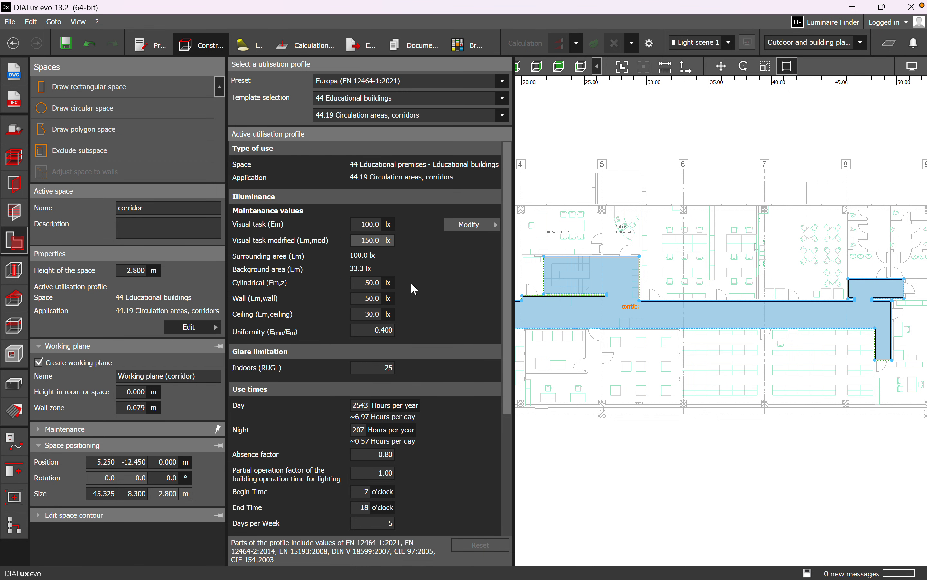
click(568, 116)
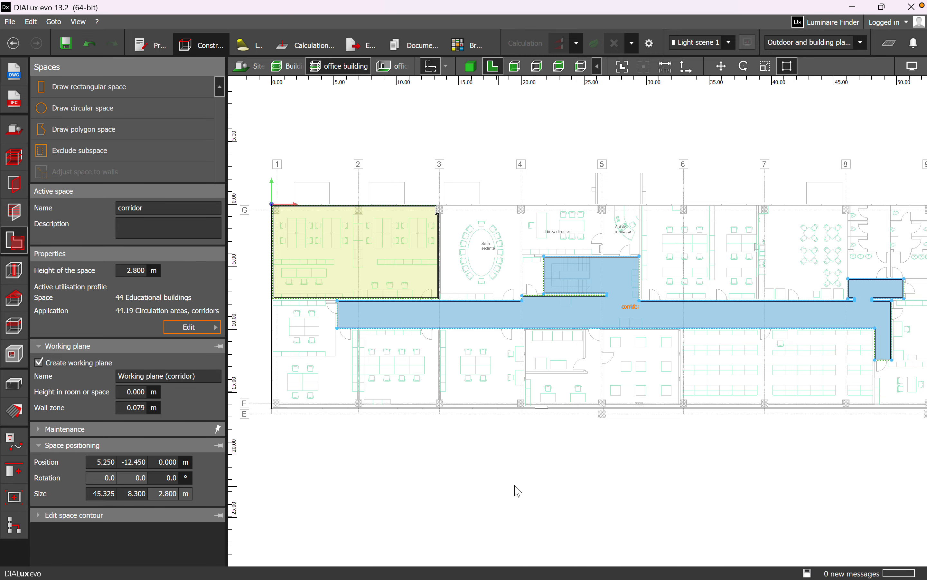
click(571, 416)
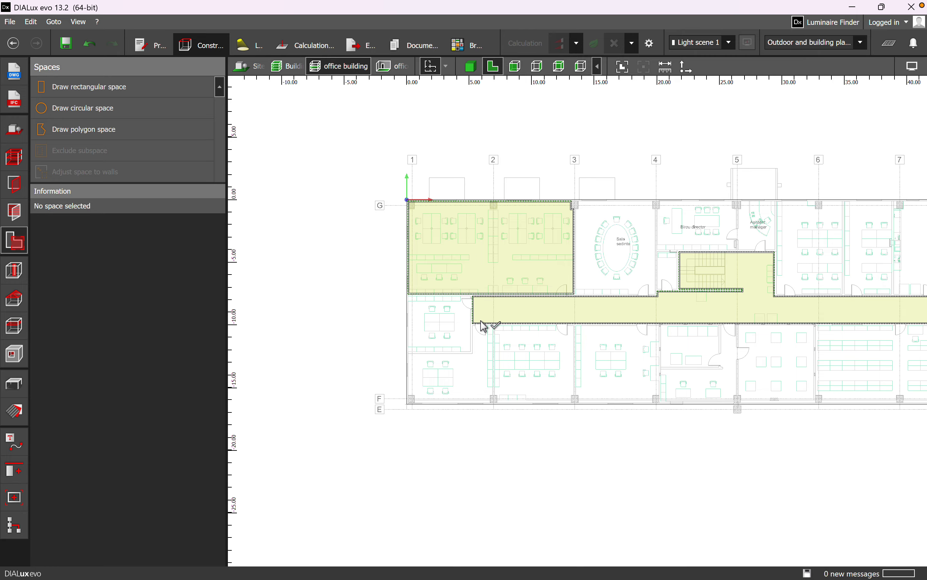
Start an indoor contour for the Sala sedinte room, tracing 0.630 m and 0.205 m segments around its column at axis 3.
scroll(483, 325, up, 2)
middle_drag(480, 302, 390, 314)
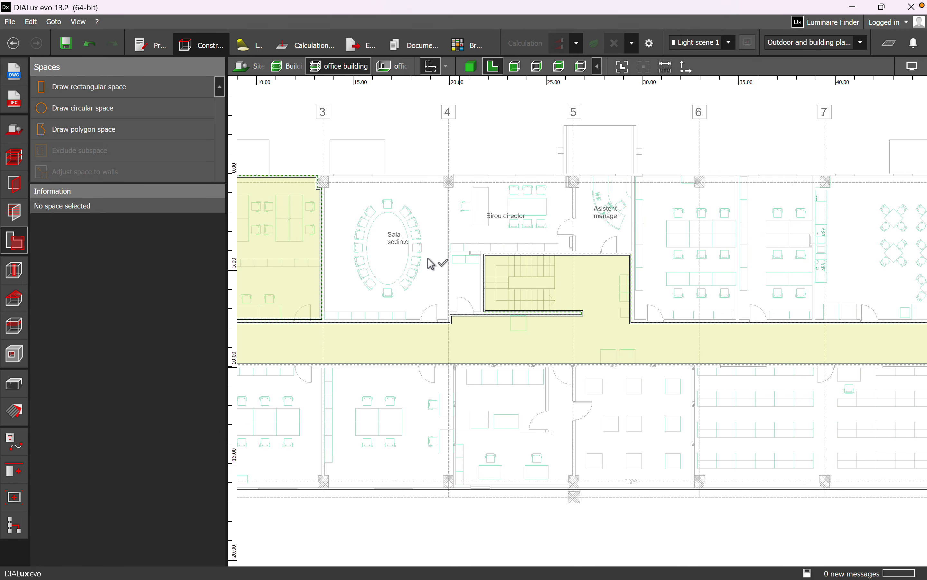
middle_drag(428, 257, 570, 254)
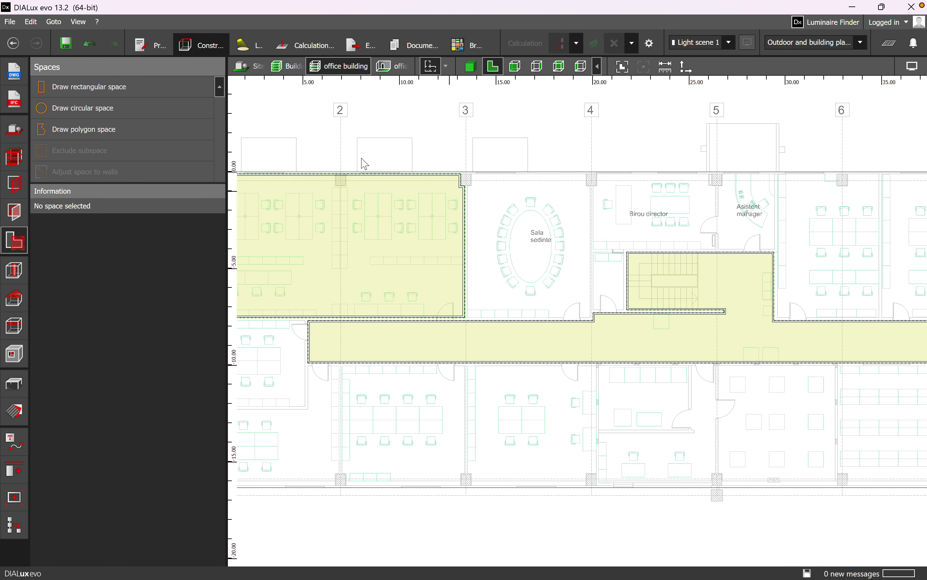
click(19, 163)
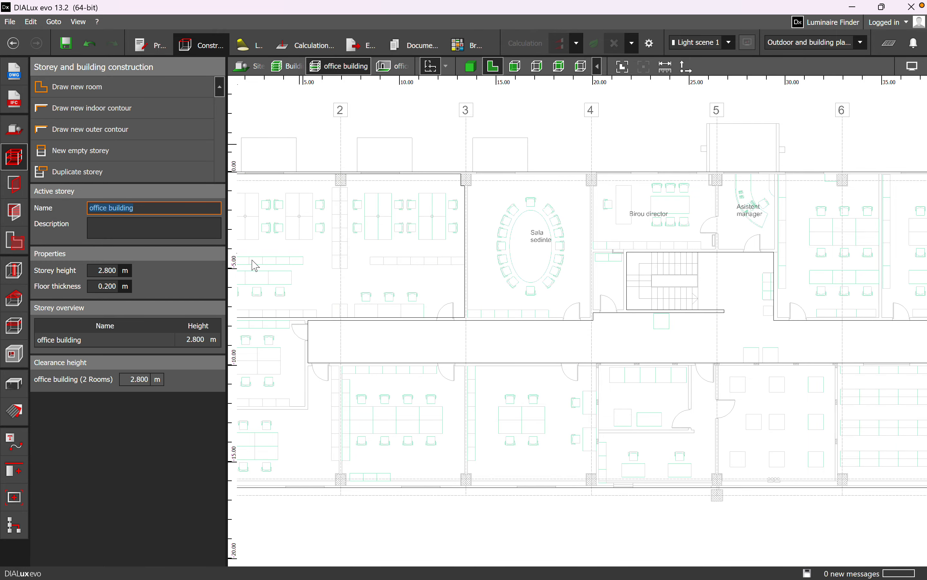
click(105, 111)
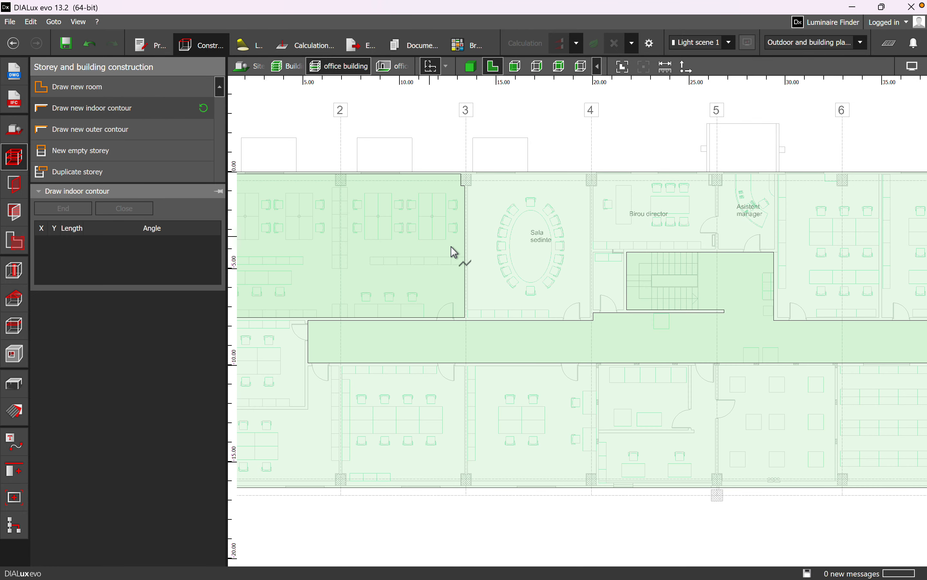
scroll(532, 215, up, 8)
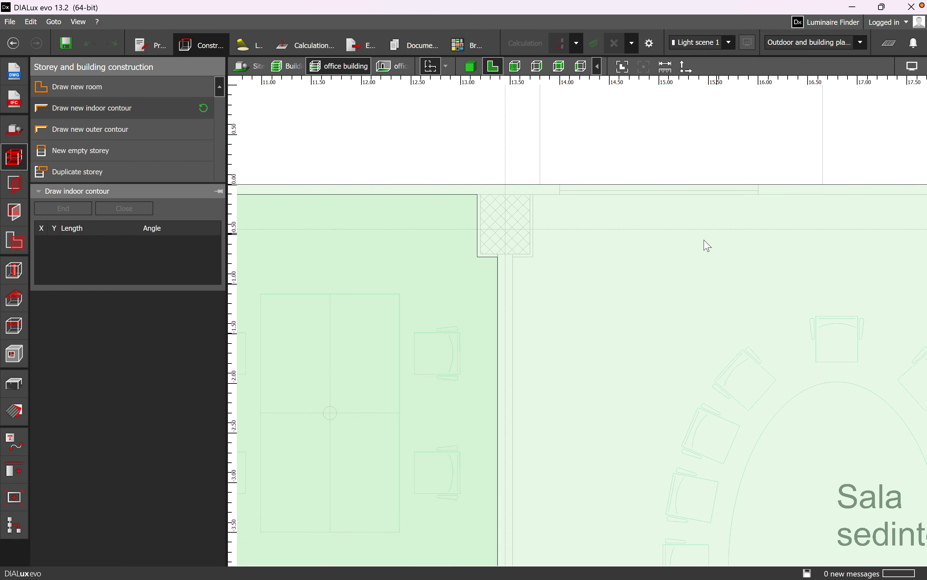
scroll(565, 219, up, 1)
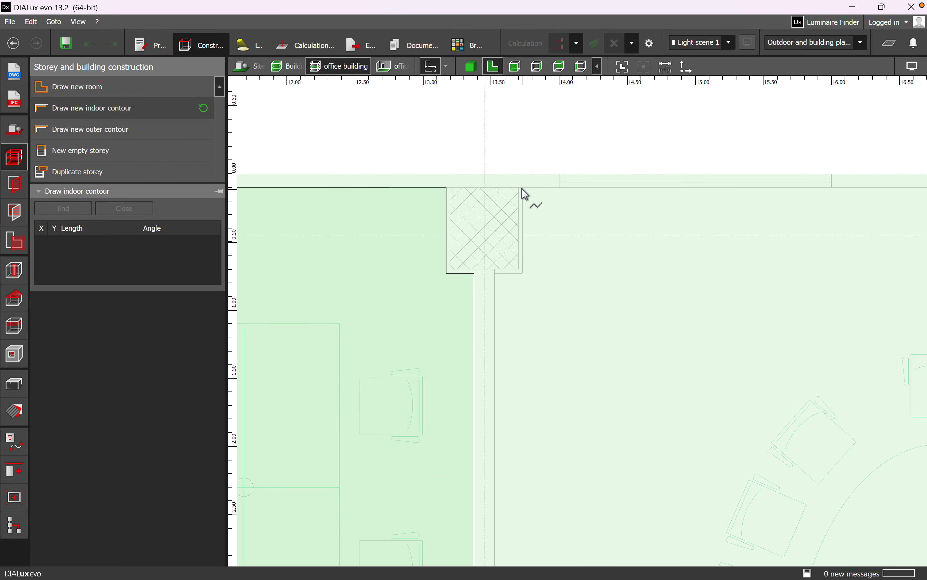
click(523, 188)
click(523, 273)
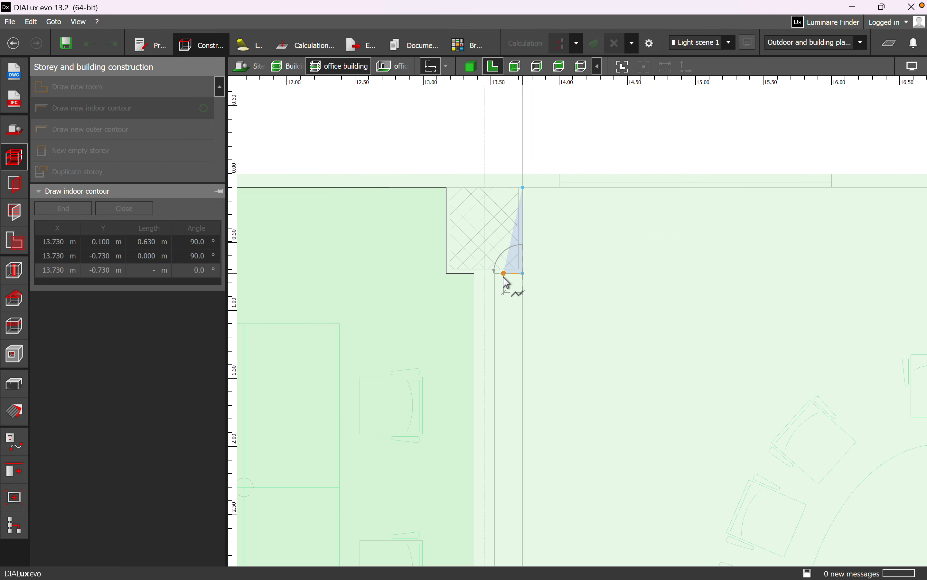
click(495, 274)
Continue the Sala sedinte contour 6.820 m along the office-side wall and 6.350 m along the corridor wall.
scroll(652, 268, down, 3)
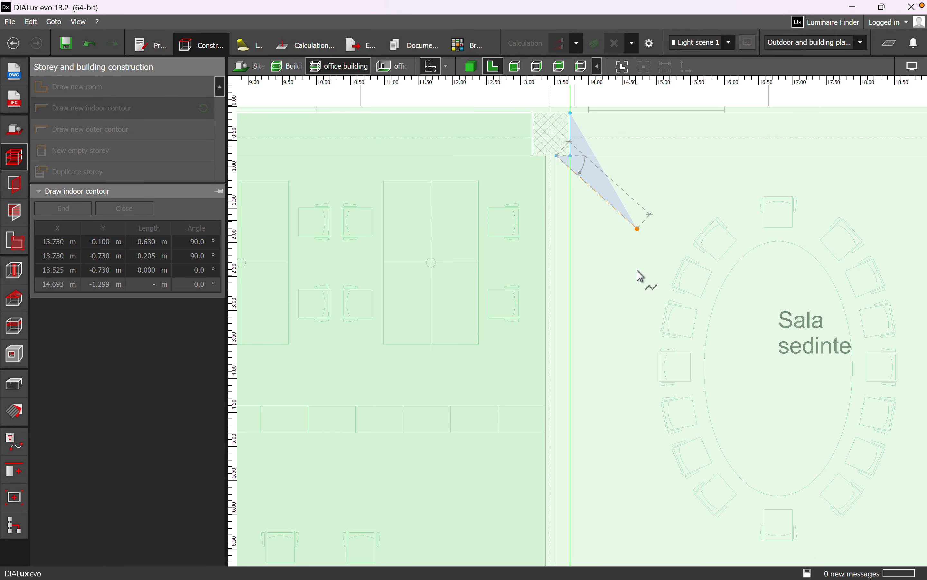
scroll(621, 265, down, 2)
scroll(586, 433, up, 3)
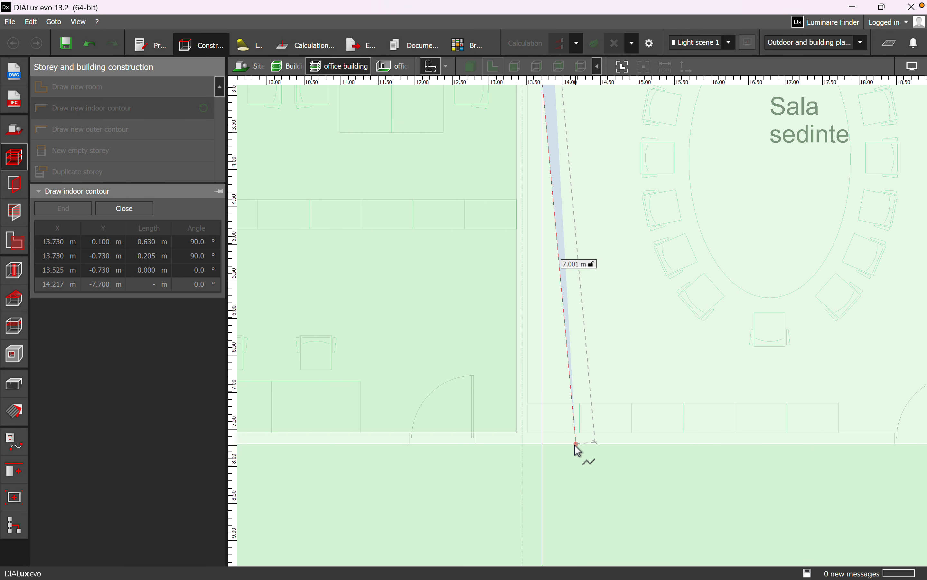
click(528, 433)
middle_drag(722, 383, 290, 399)
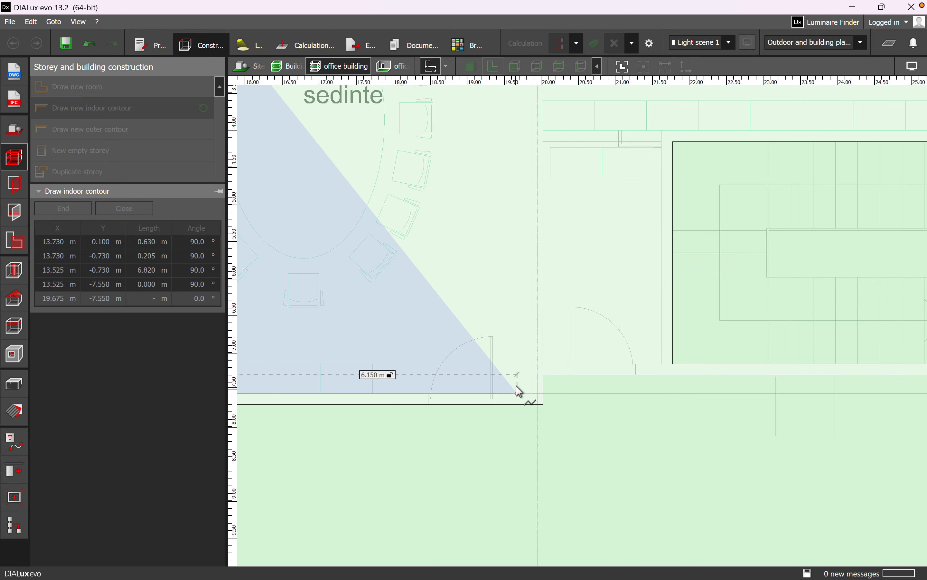
click(532, 395)
Trace the Sala sedinte wall 6.820 m up and around the axis 4 column with 0.205 m and 0.630 m segments, then close the contour.
scroll(544, 364, down, 3)
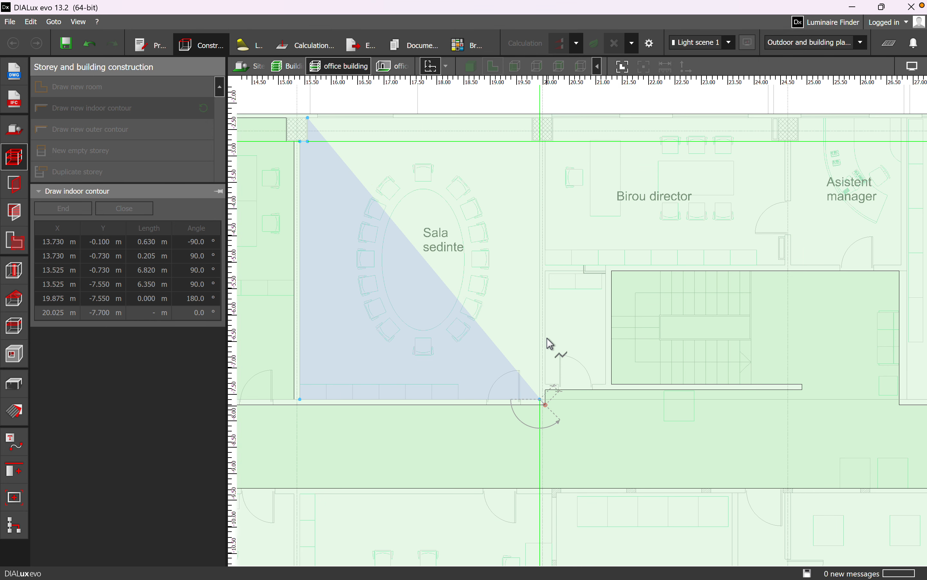
scroll(542, 304, up, 12)
scroll(598, 265, down, 4)
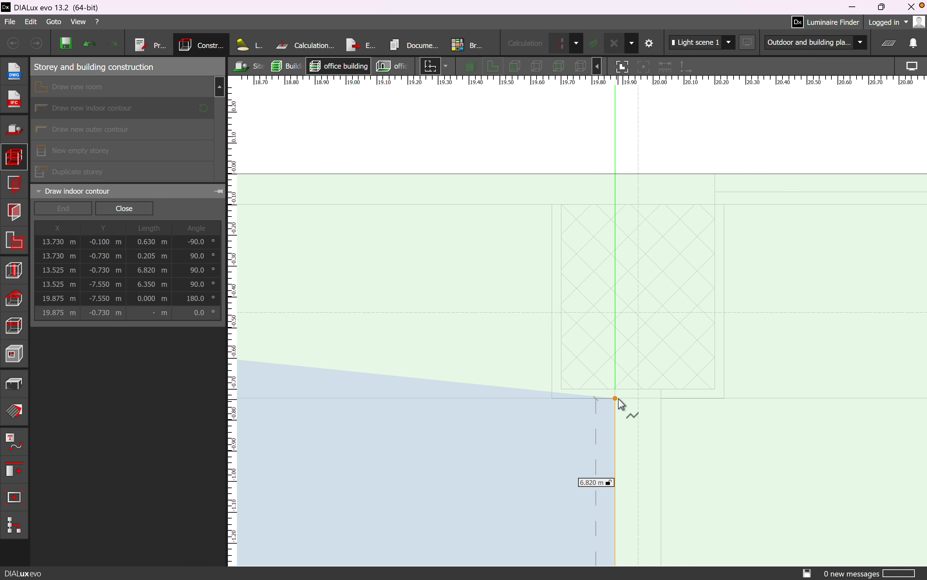
click(621, 400)
click(552, 377)
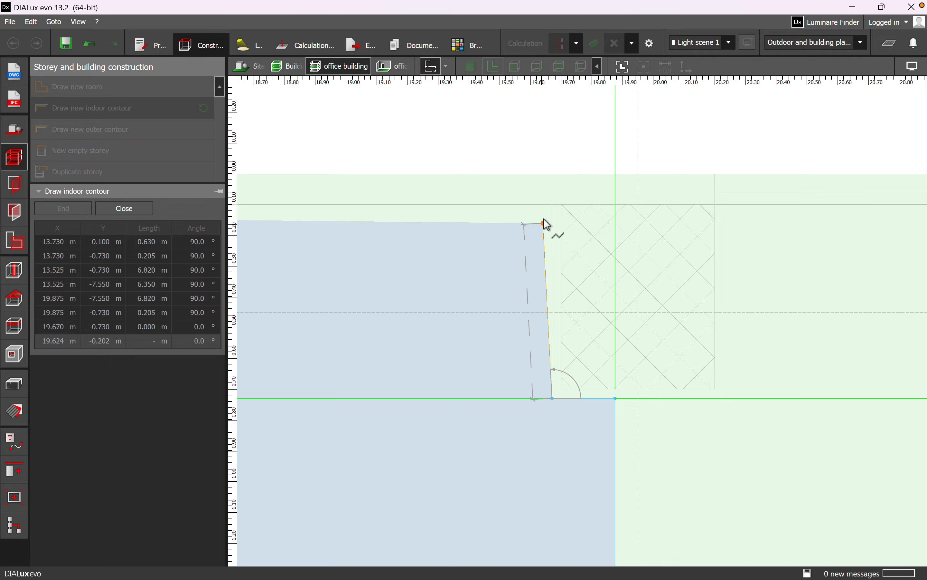
click(553, 206)
click(125, 208)
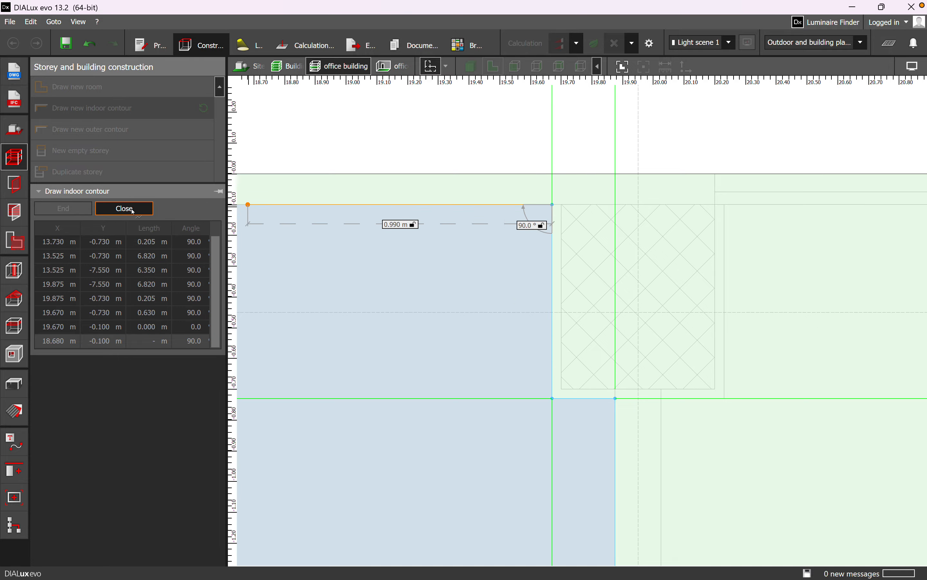
click(658, 284)
scroll(636, 257, down, 7)
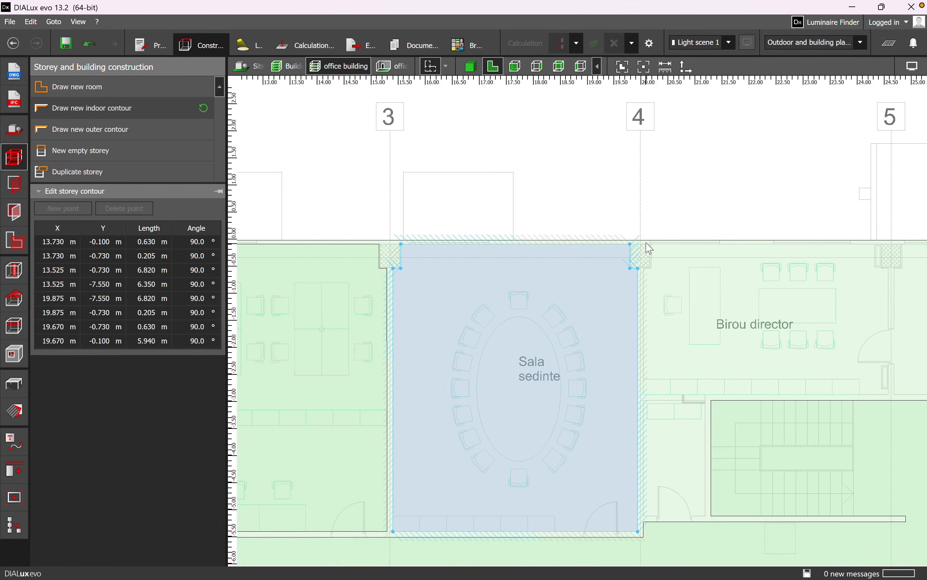
key(Escape)
Examine the traced rooms of the storey in 3D and return to the floor plan view.
scroll(647, 244, down, 1)
scroll(533, 194, down, 2)
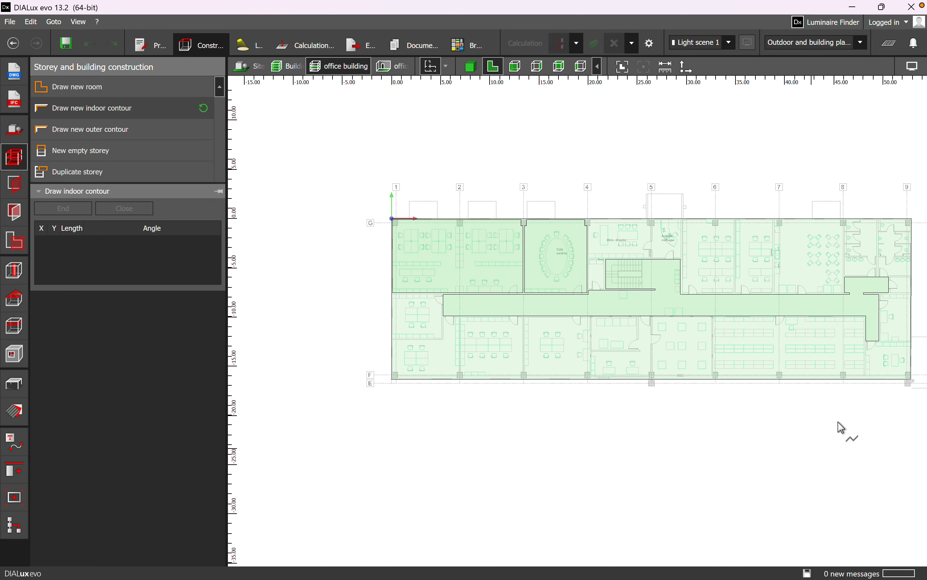
middle_drag(849, 365, 744, 371)
scroll(383, 263, up, 1)
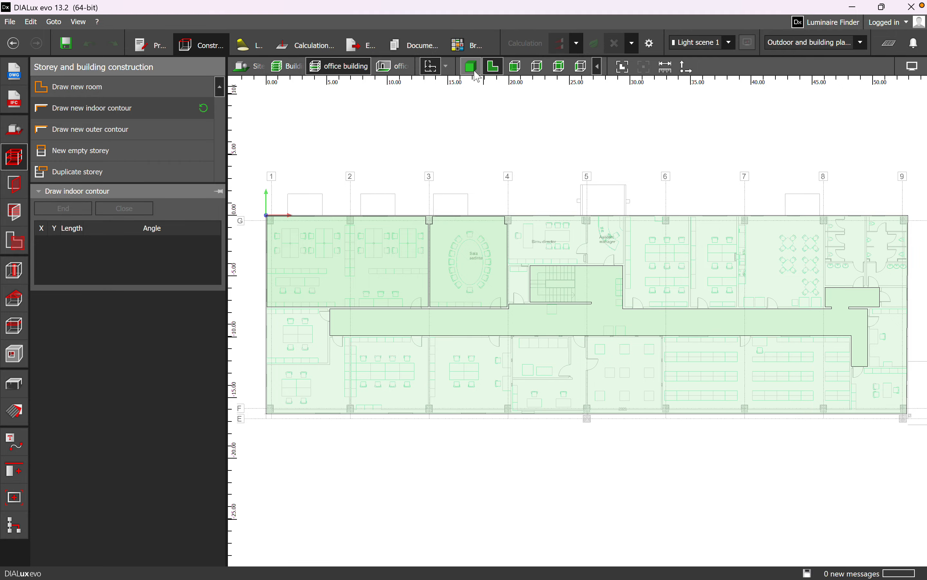
click(471, 67)
drag(503, 398, 578, 160)
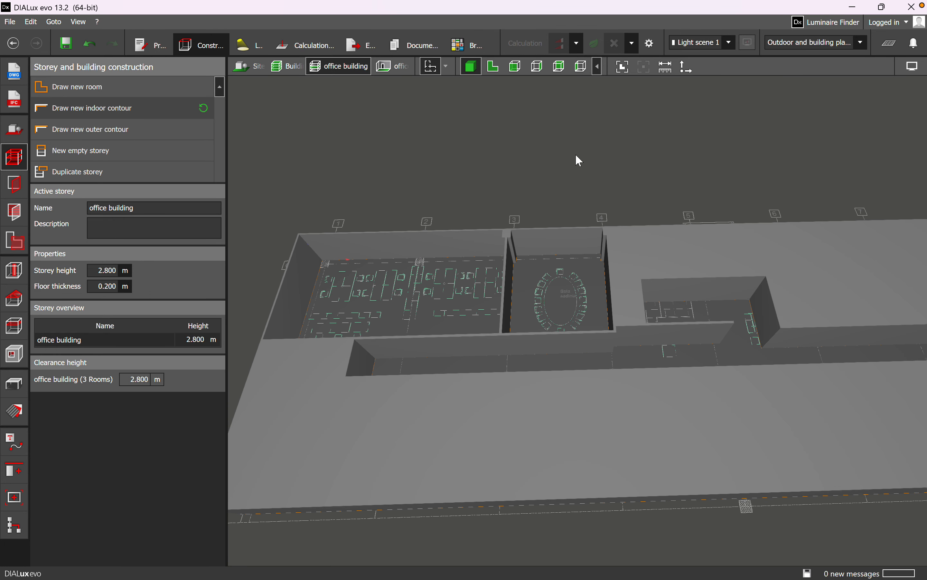
click(492, 72)
Add a point to the office 1 space contour beside the corner column at axes 1 and G, about 0.54 m from the room corner.
middle_drag(588, 307, 684, 301)
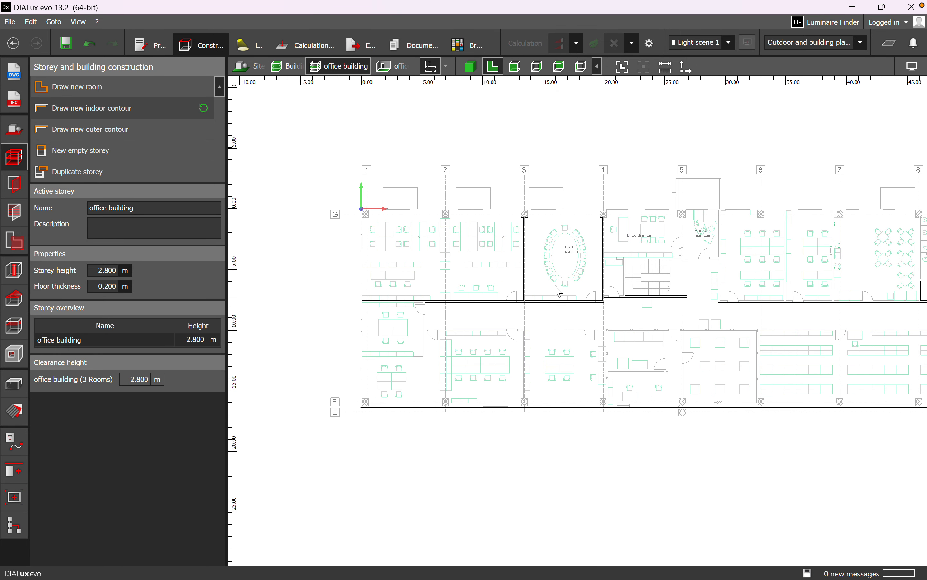
scroll(559, 291, up, 3)
scroll(541, 273, up, 1)
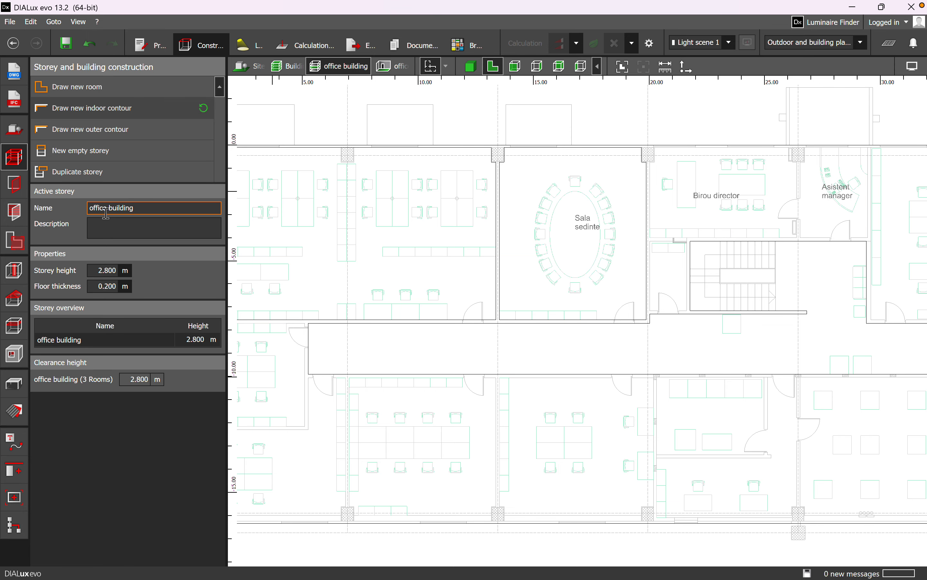
click(23, 245)
middle_drag(592, 263, 760, 288)
scroll(390, 197, up, 1)
click(430, 203)
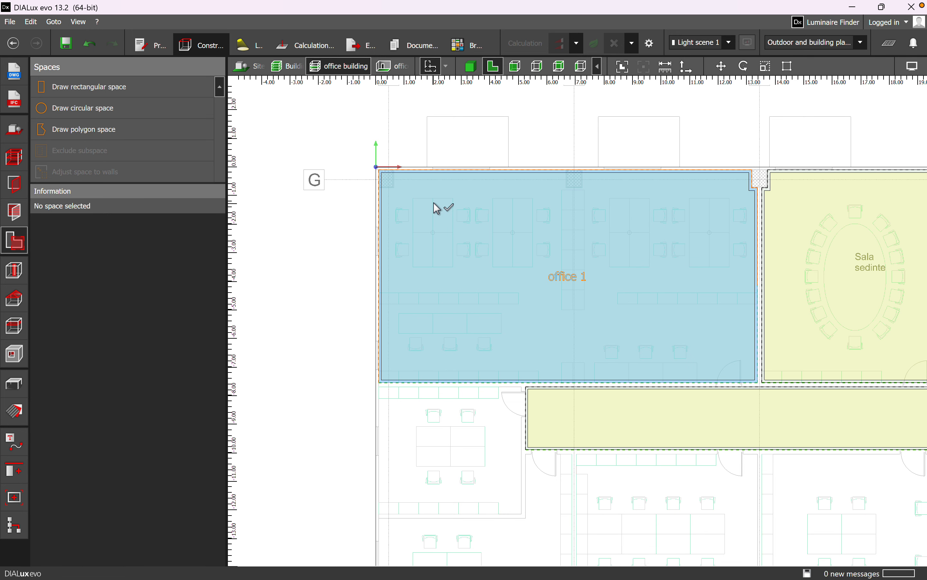
right_click(427, 207)
key(Escape)
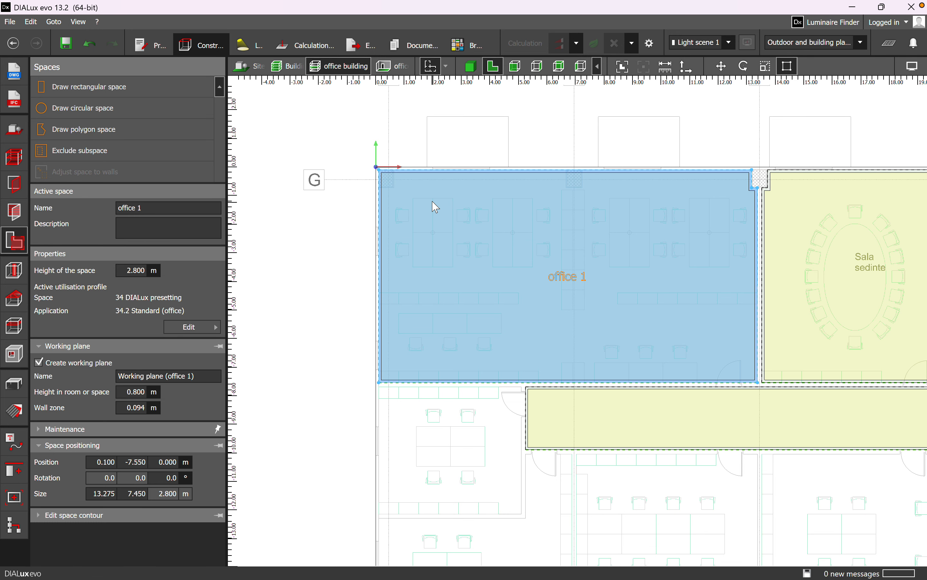
right_click(436, 207)
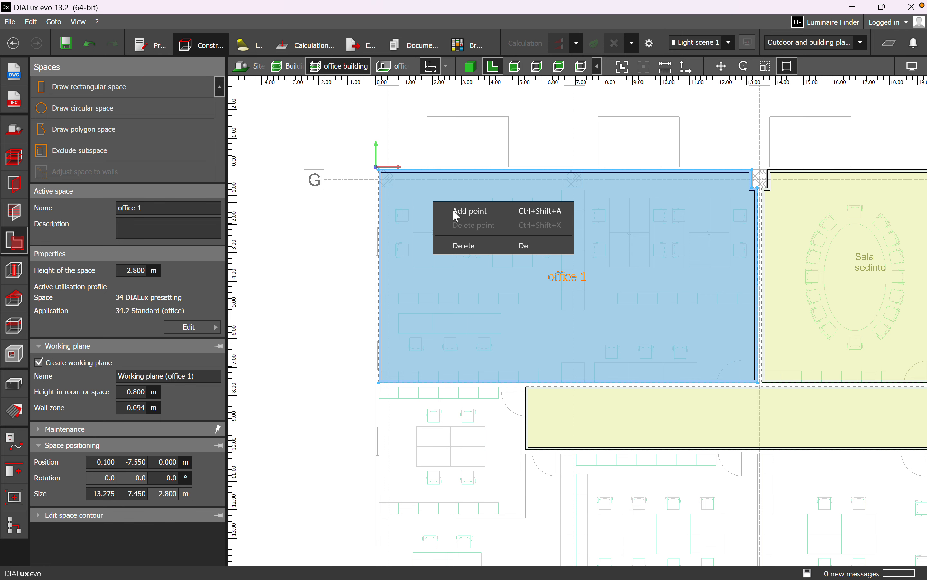
click(452, 210)
scroll(389, 188, up, 10)
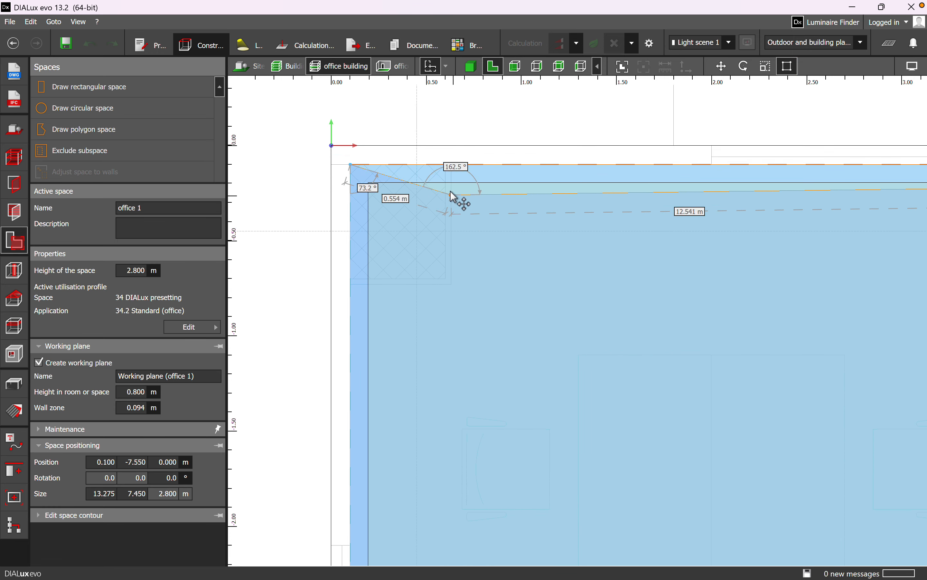
scroll(381, 204, down, 5)
scroll(381, 209, down, 3)
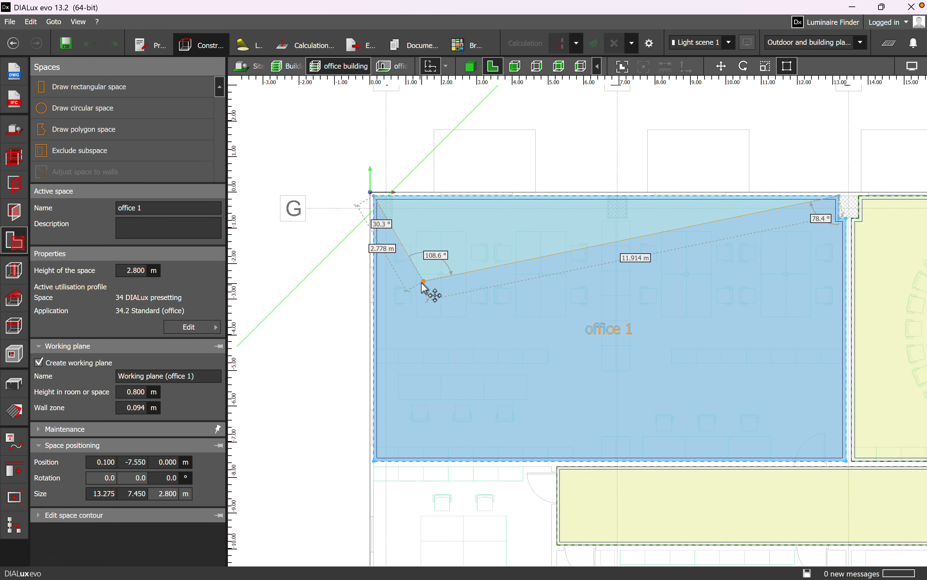
scroll(377, 210, up, 6)
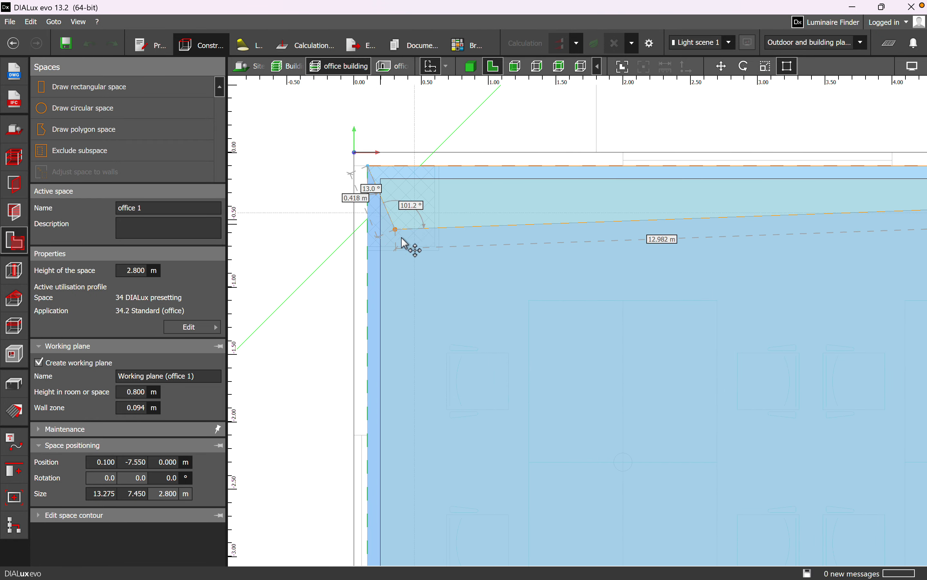
click(440, 180)
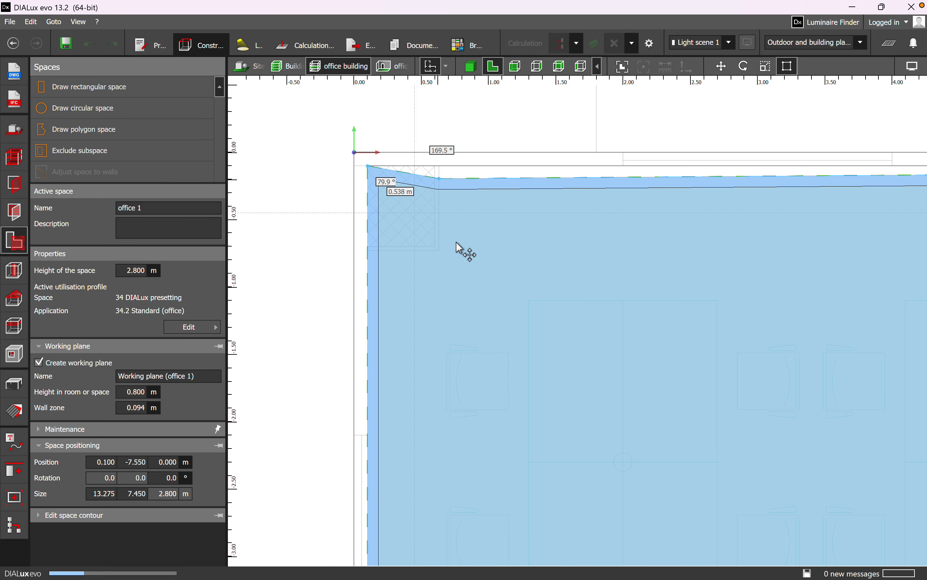
Move office 1's corner point to the column's inner corner and add a contour point where the column meets the axis 1 wall.
drag(368, 168, 440, 251)
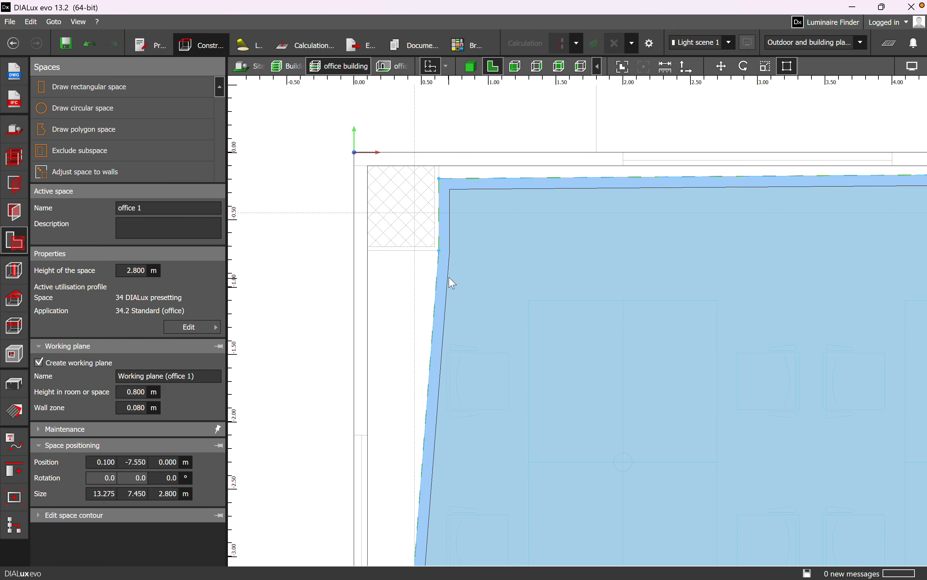
right_click(468, 279)
click(478, 282)
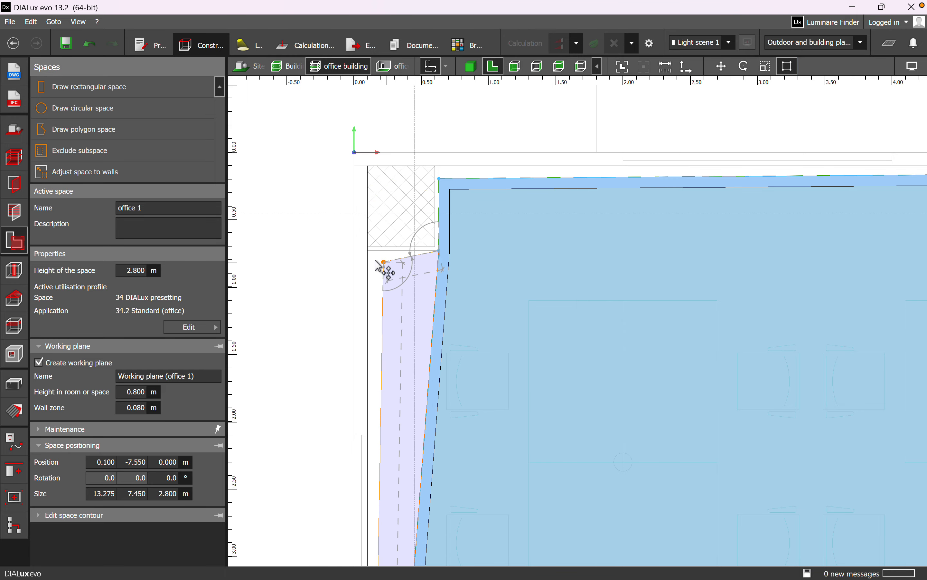
drag(379, 266, 371, 256)
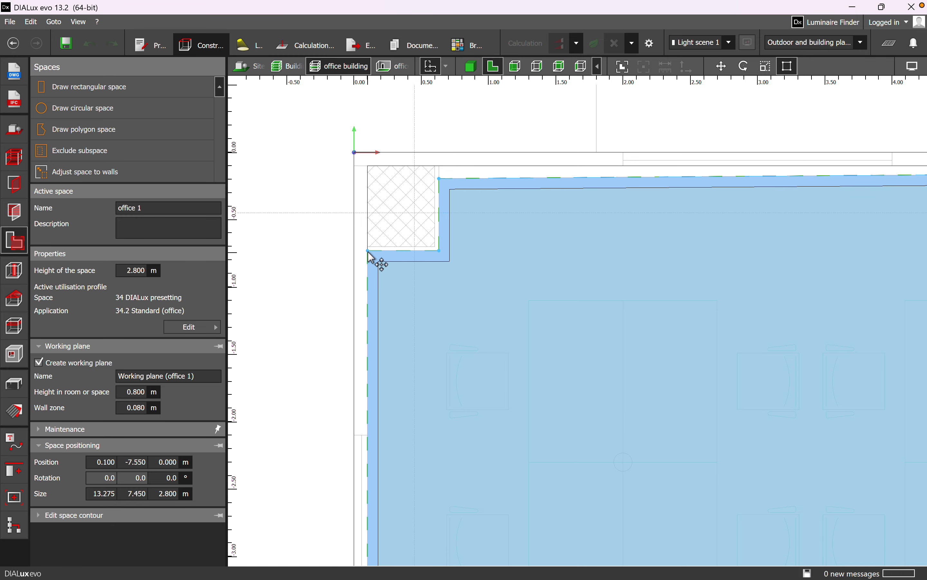
Align office 1's upper column point with the outer wall for a 0.630 m column side at 90°, and deselect the space.
scroll(459, 224, down, 6)
middle_drag(526, 253, 489, 332)
scroll(367, 259, up, 2)
scroll(369, 264, up, 3)
drag(441, 290, 429, 272)
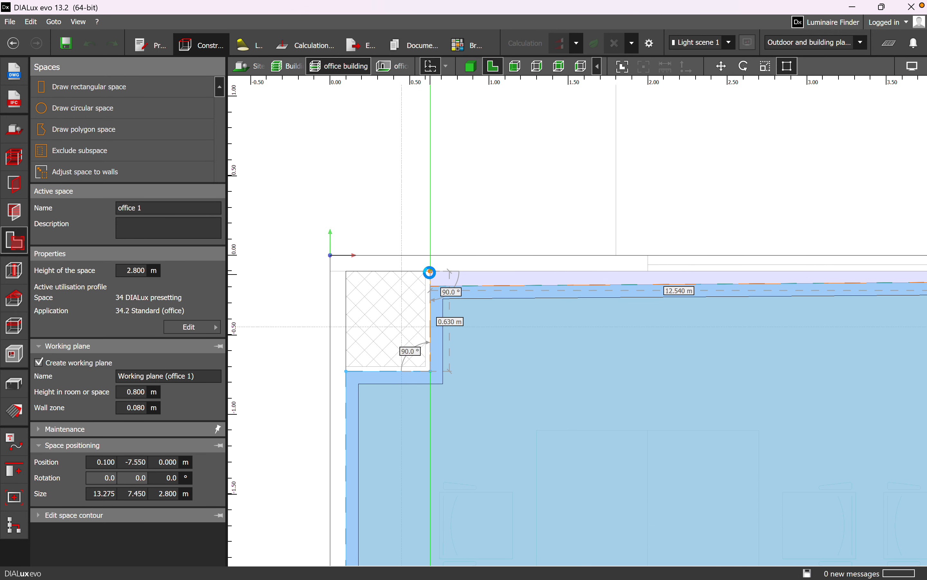
scroll(379, 246, down, 5)
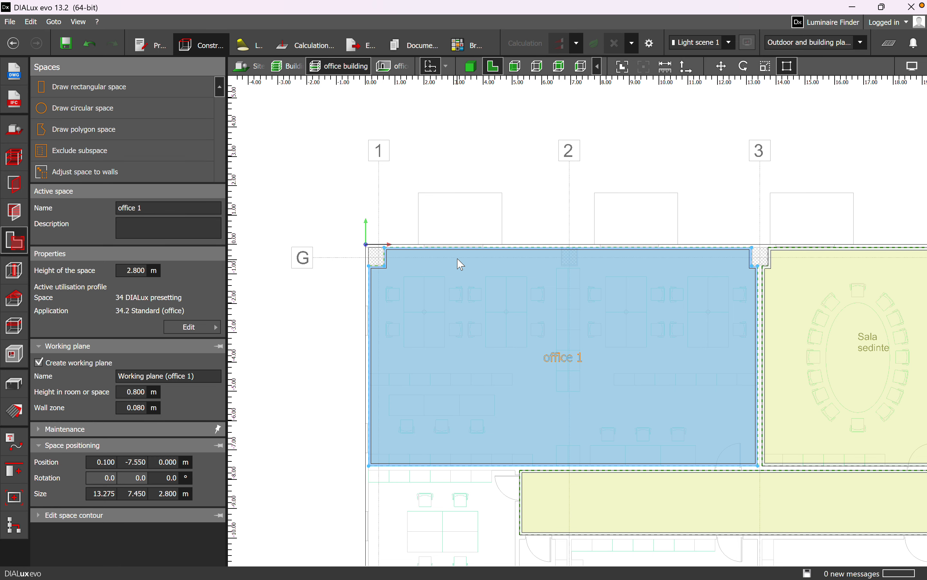
click(475, 167)
click(510, 307)
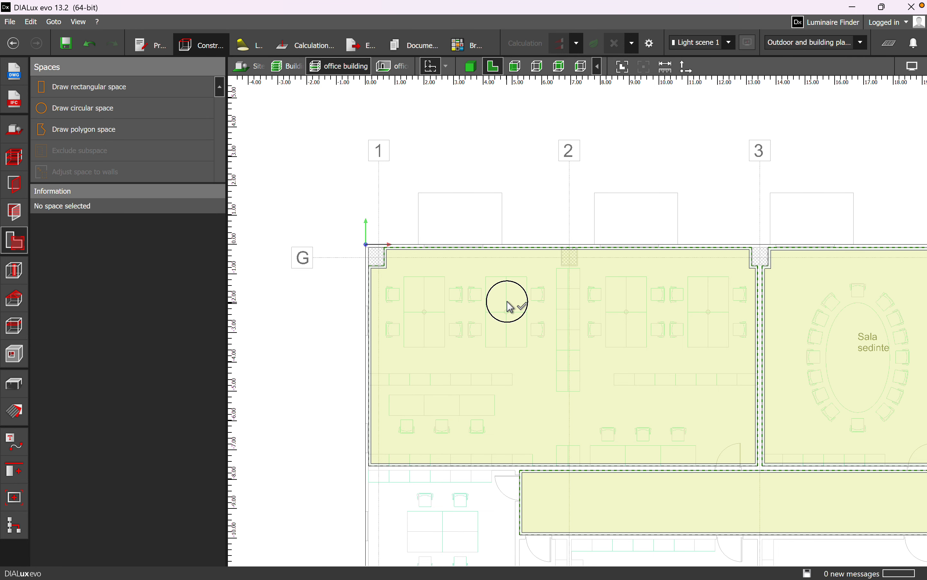
click(510, 307)
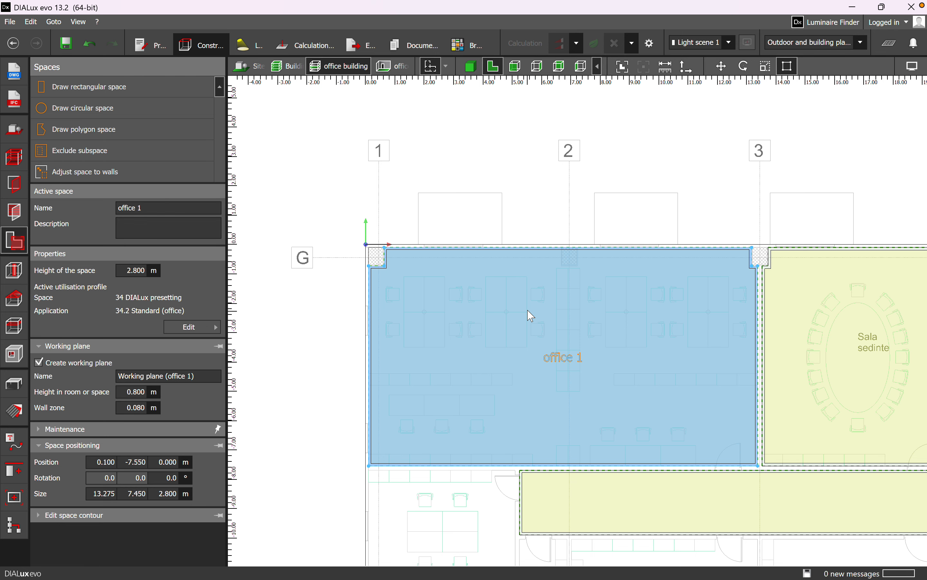
key(Escape)
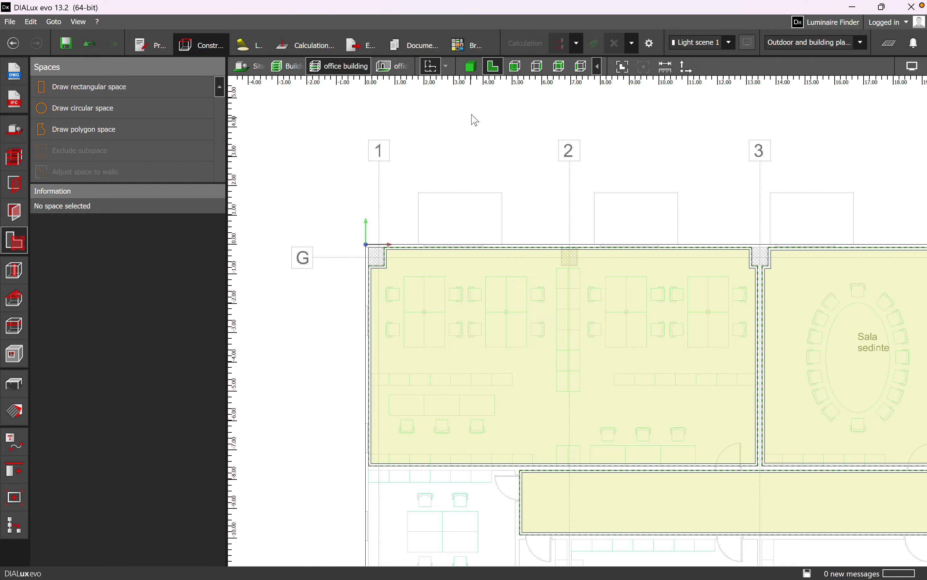
Rename the space over the Sala sedinte room between axes 3 and 4 as "meeting room".
middle_drag(596, 313, 258, 242)
middle_drag(543, 431, 423, 285)
middle_drag(644, 329, 920, 376)
click(500, 188)
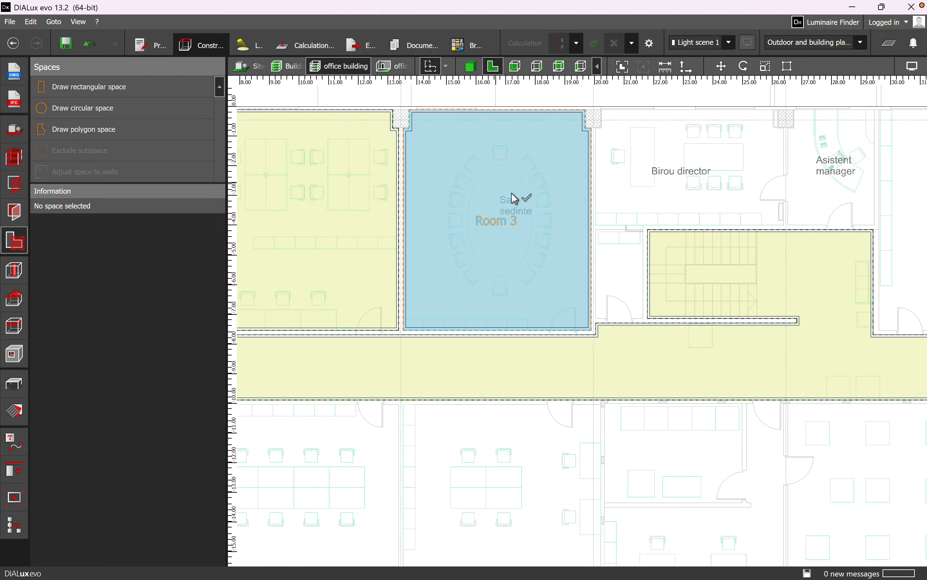
click(487, 212)
click(459, 220)
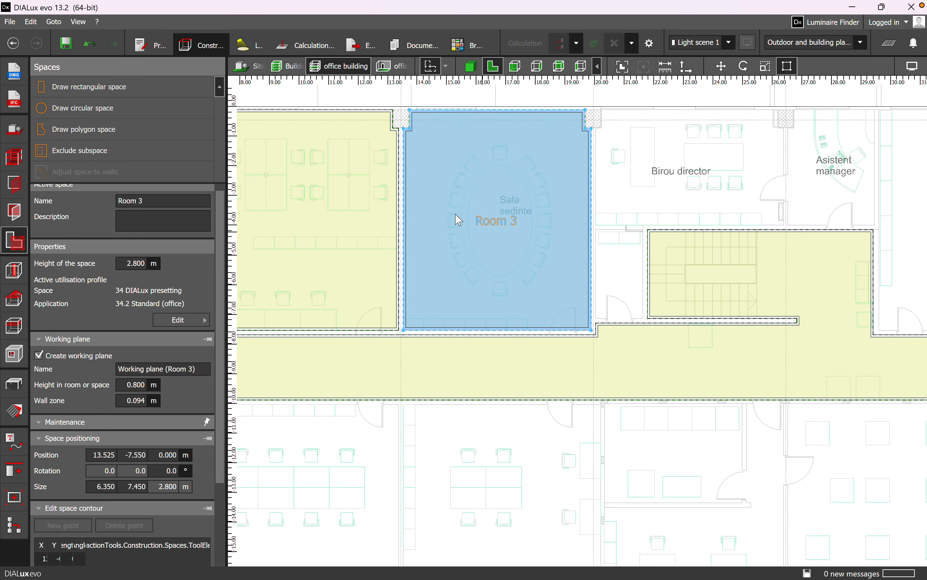
click(464, 229)
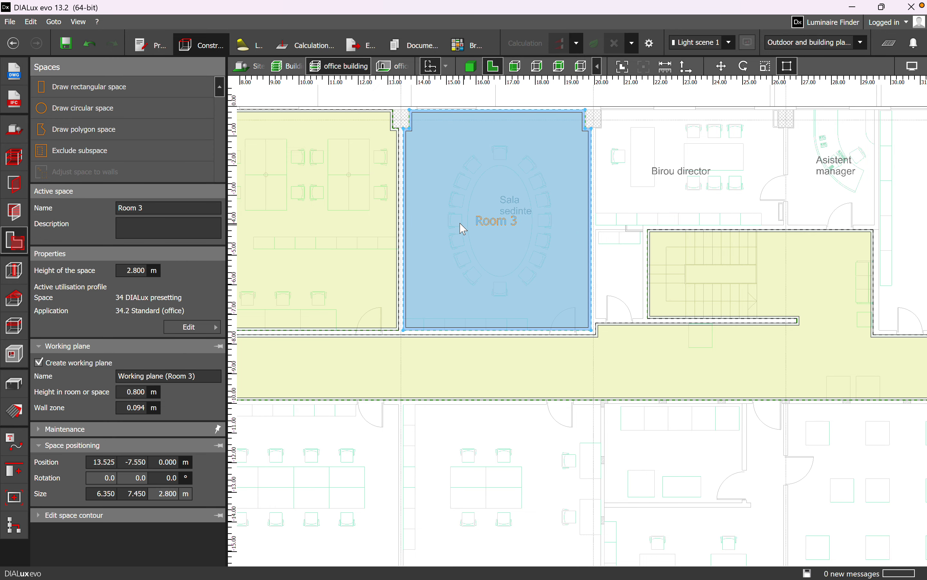
click(319, 227)
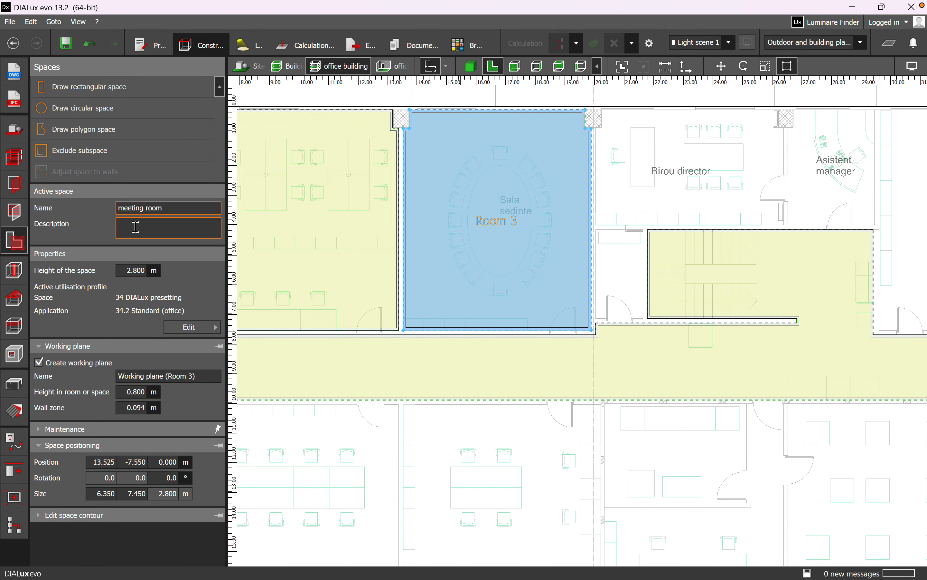
Assign the meeting room the utilisation profile 34 Offices, 34.5.1 Conference and meeting rooms, and deselect the space.
click(182, 325)
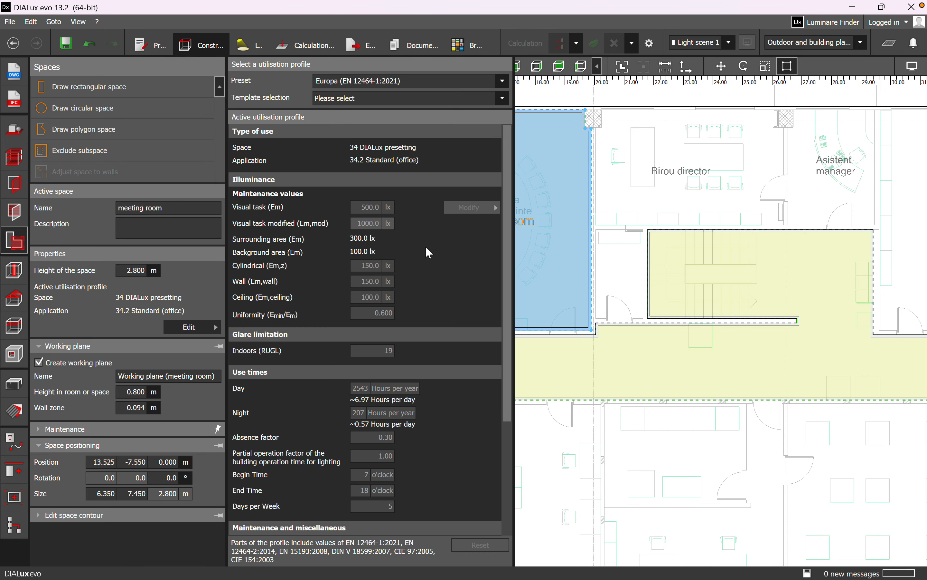
click(503, 99)
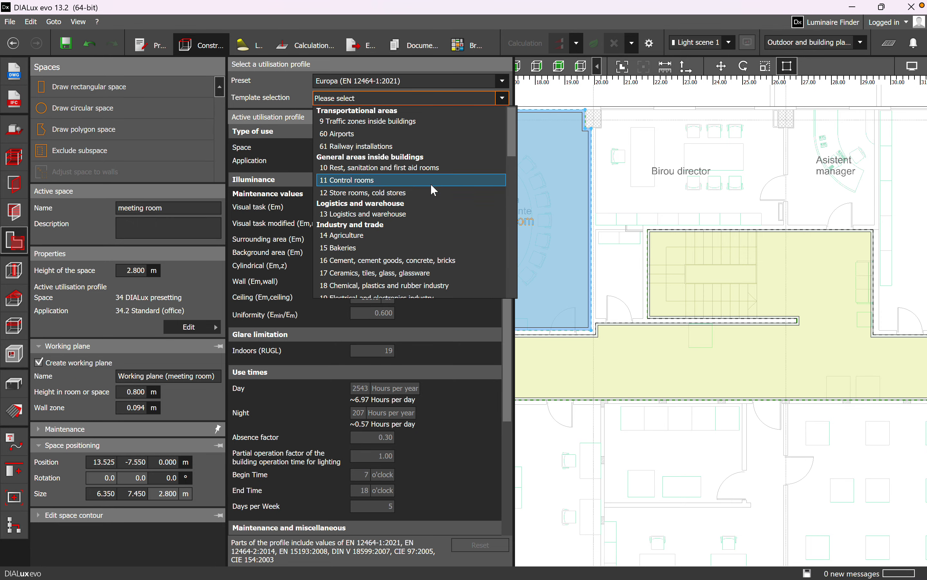
scroll(454, 191, down, 5)
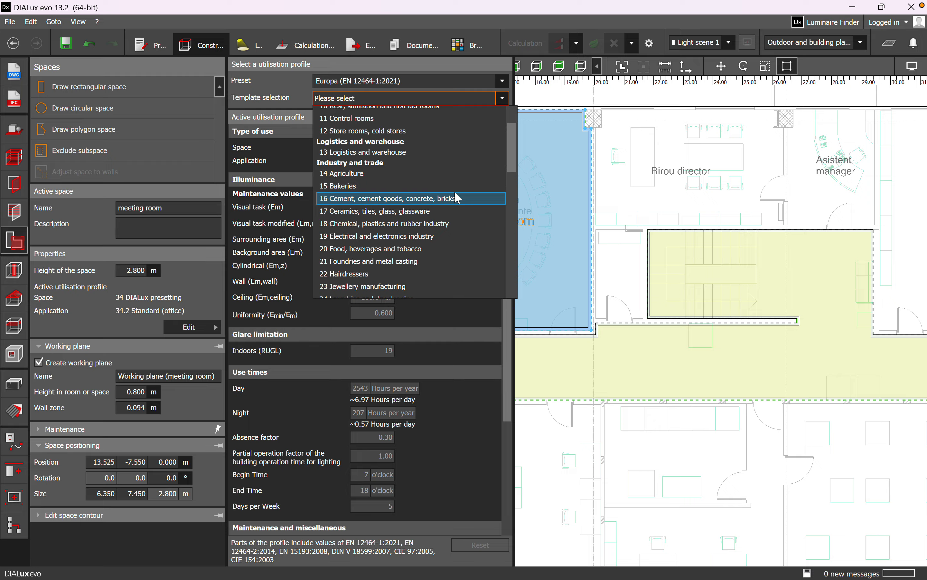
scroll(449, 175, down, 3)
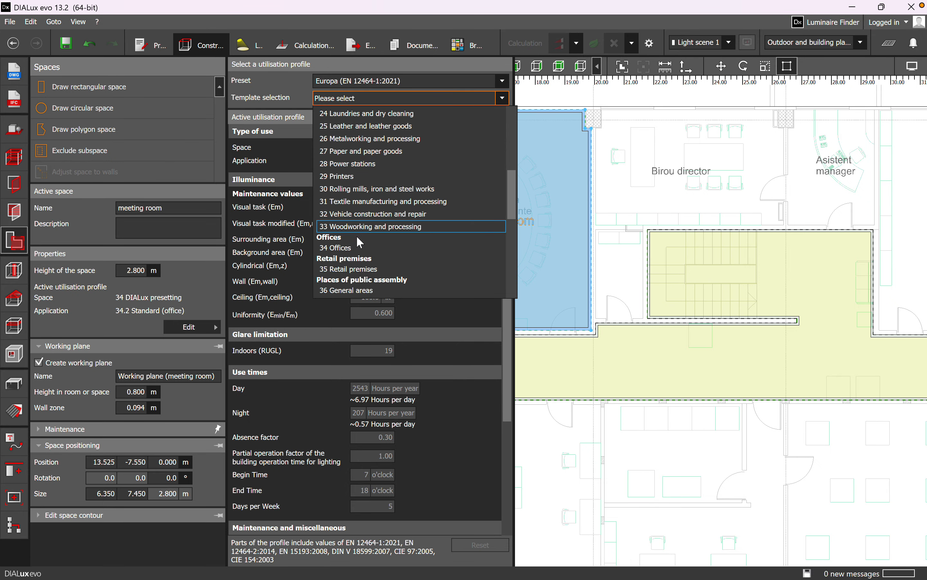
click(403, 250)
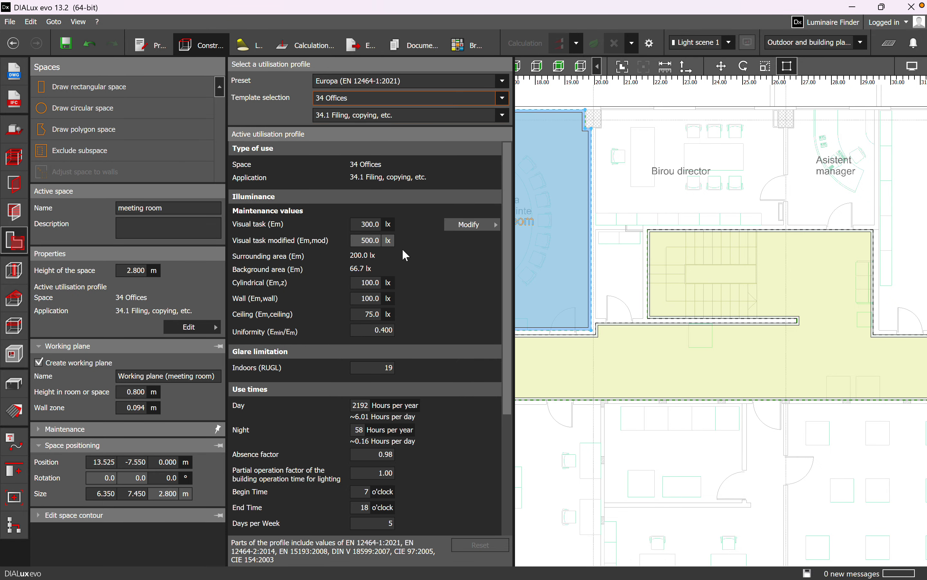
click(503, 113)
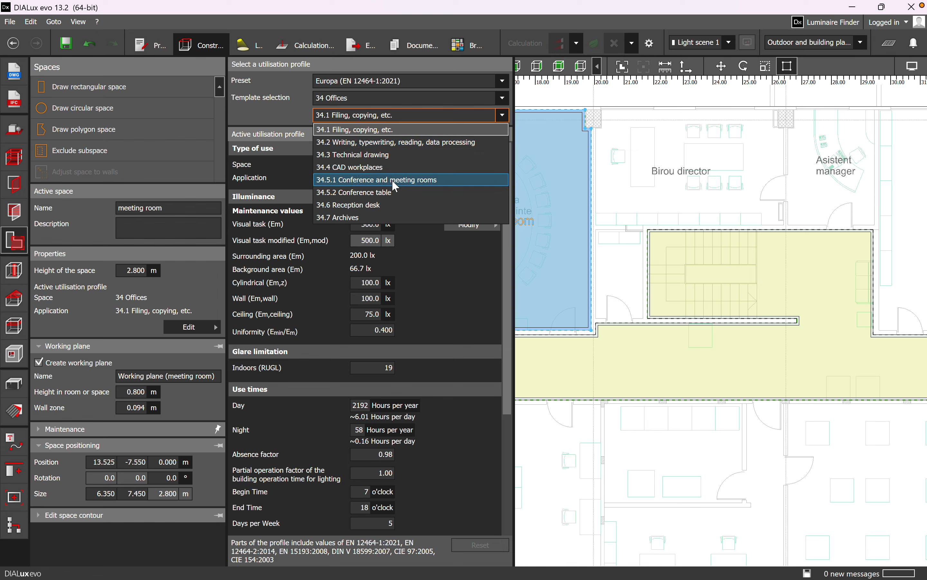
click(400, 180)
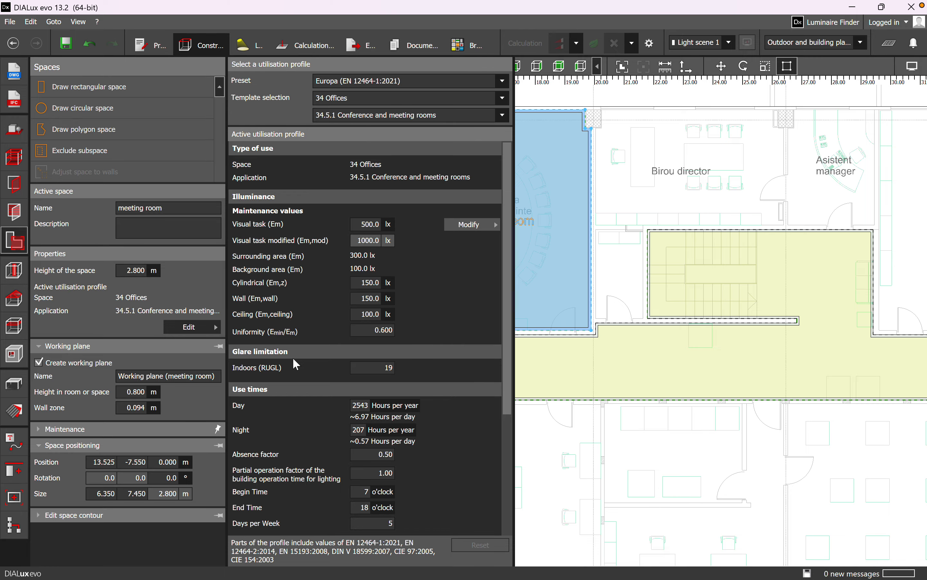
click(691, 137)
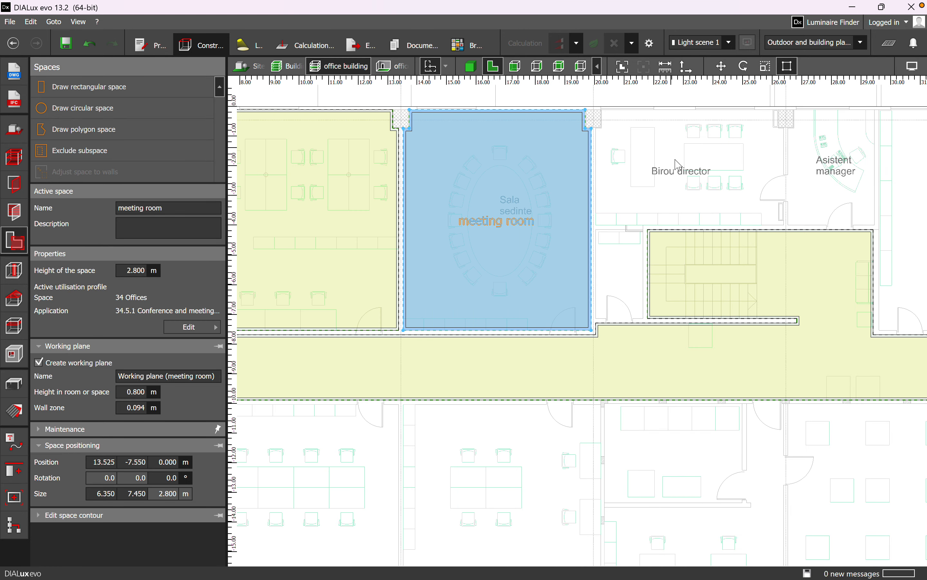
key(Escape)
Examine the whole storey in the floor plan and the traced offices, meeting room and corridor in 3D.
scroll(625, 263, down, 3)
middle_drag(634, 329, 628, 385)
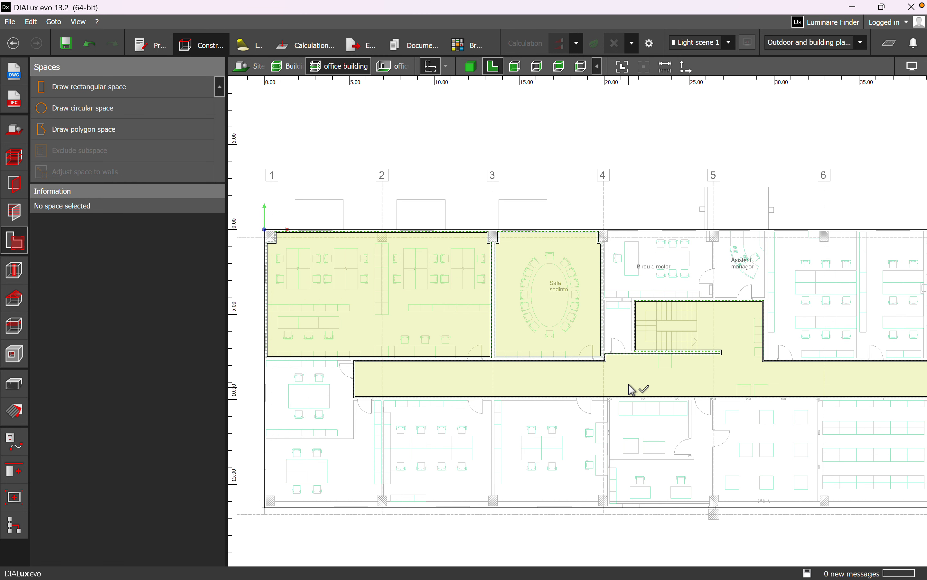
scroll(494, 266, down, 2)
middle_drag(621, 350, 484, 352)
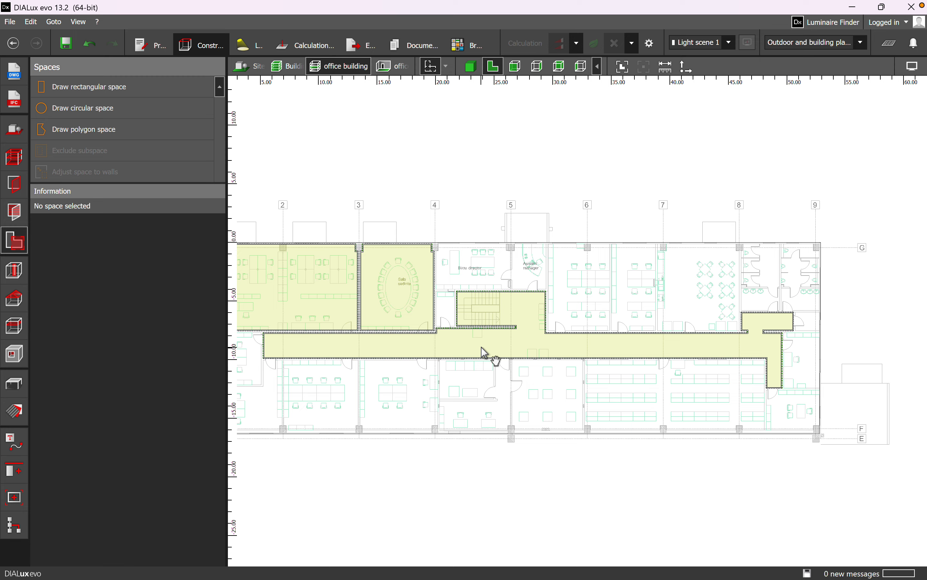
middle_drag(548, 354, 603, 354)
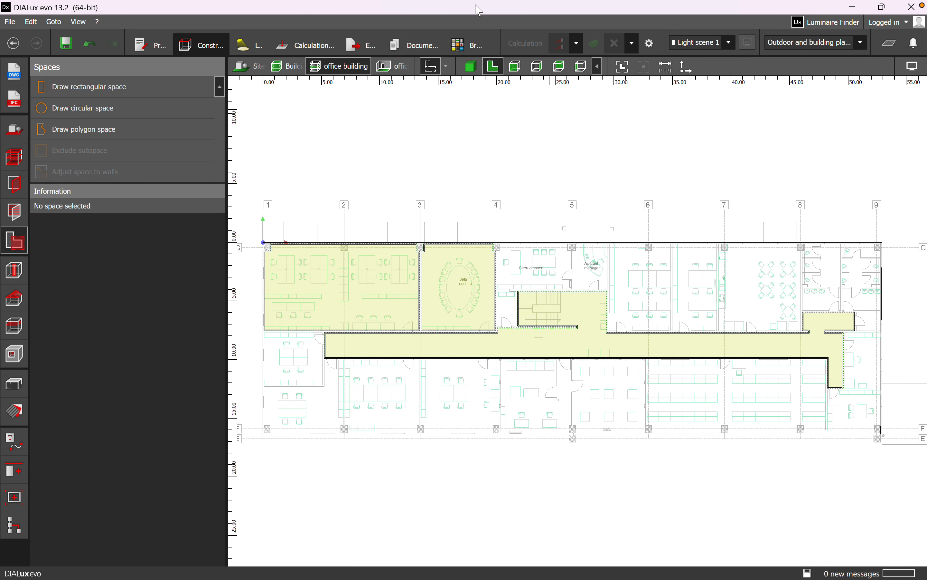
click(471, 67)
drag(549, 451, 539, 330)
scroll(538, 331, down, 5)
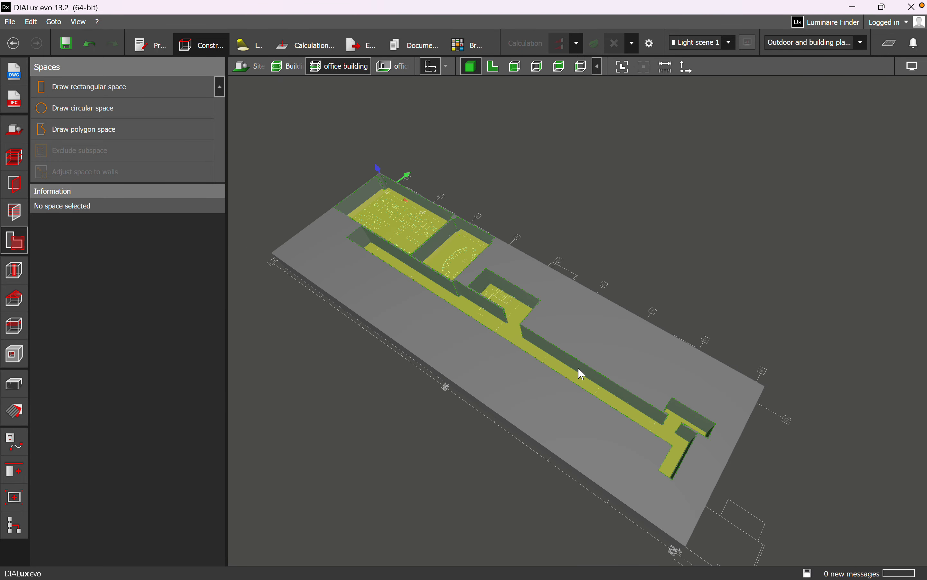
drag(579, 372, 600, 459)
right_drag(597, 455, 544, 407)
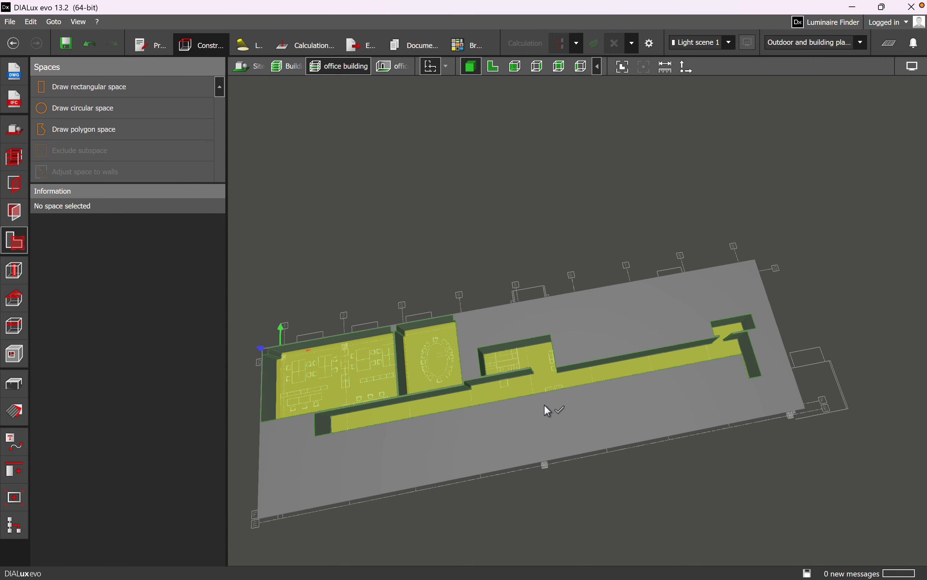
middle_drag(545, 406, 694, 375)
scroll(595, 372, up, 2)
right_drag(596, 373, 559, 345)
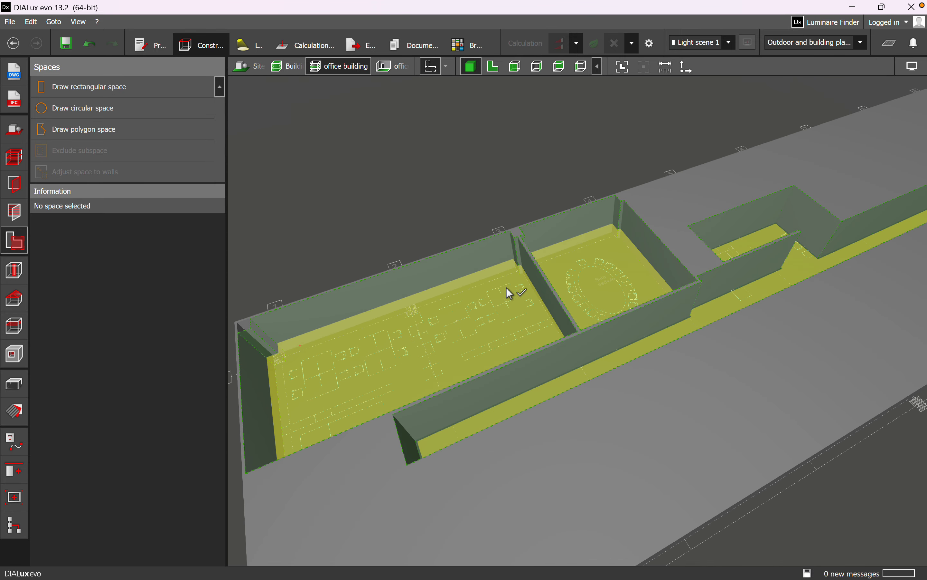
right_drag(676, 434, 645, 408)
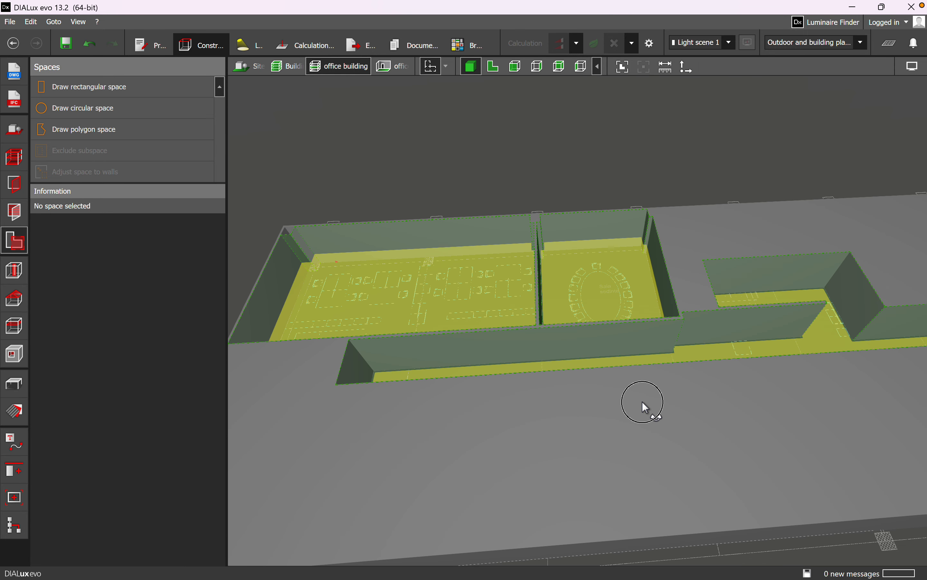